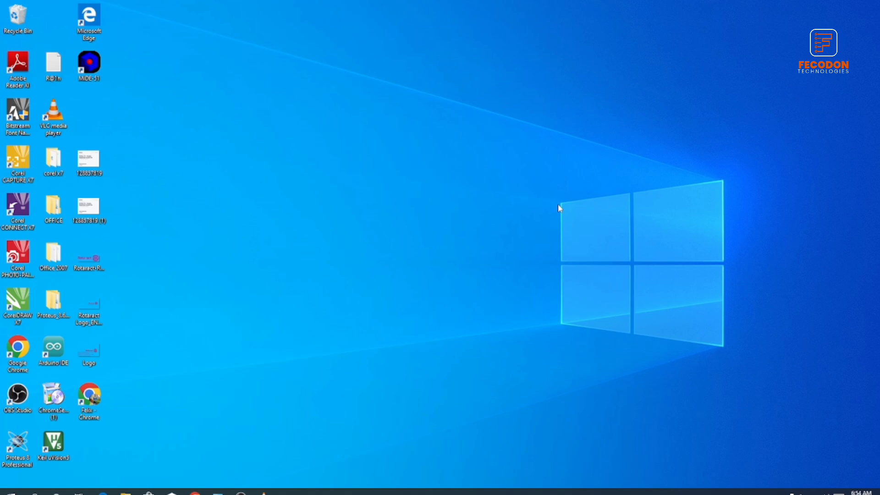
Step: Open Google Chrome and download the Python 3.12.7 installer for Windows from python.org
{"action": "left_click", "coordinate": [195, 491]}
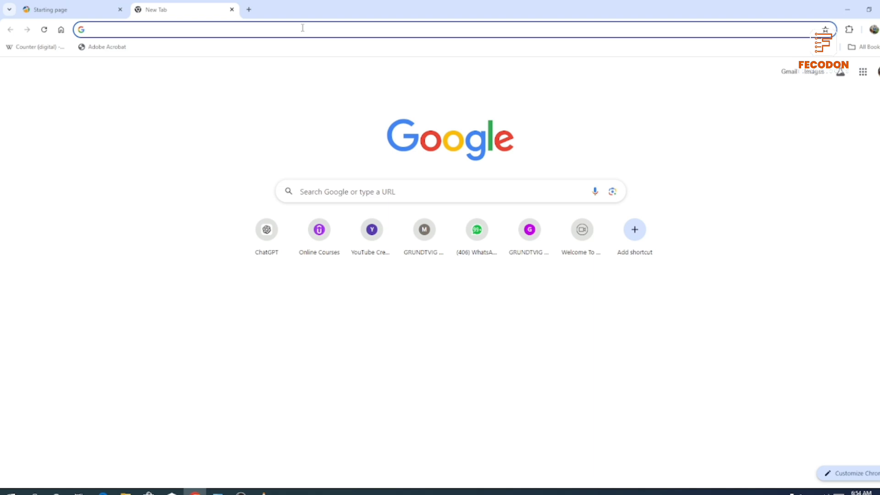
{"action": "type", "text": "python"}
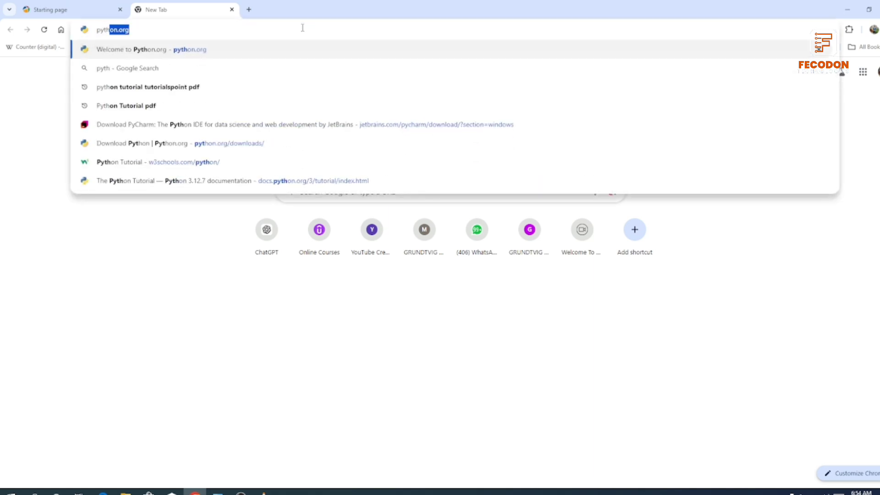
{"action": "type", "text": ".or"}
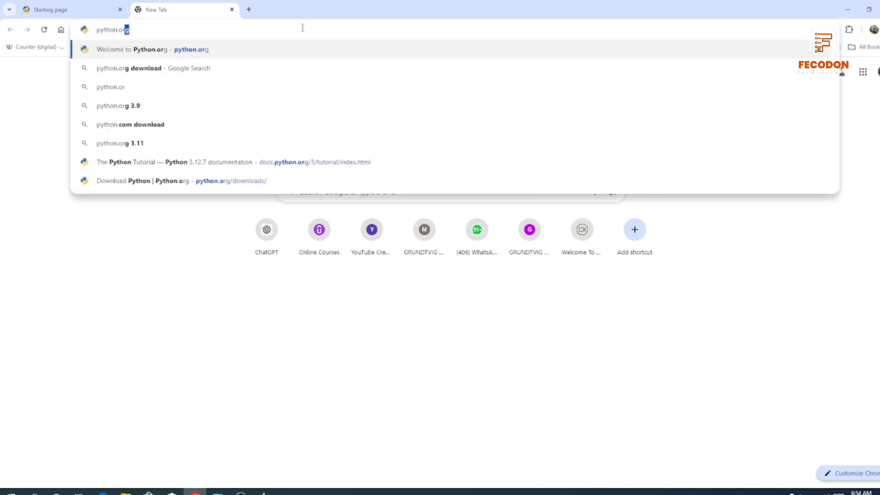
{"action": "key", "text": "Return"}
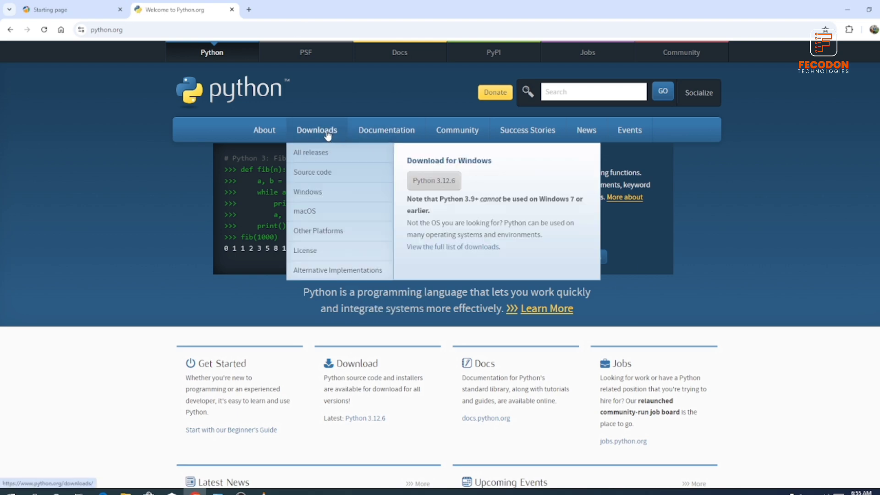
{"action": "left_click", "coordinate": [328, 133]}
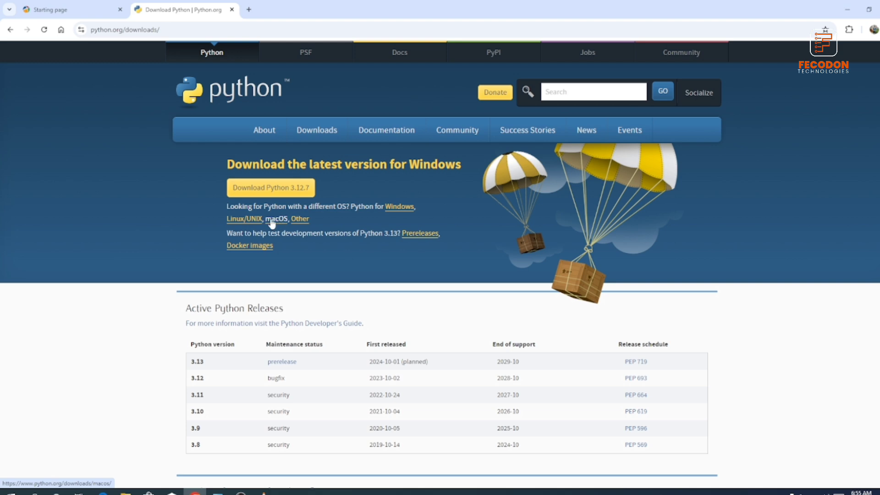
{"action": "left_click", "coordinate": [283, 191]}
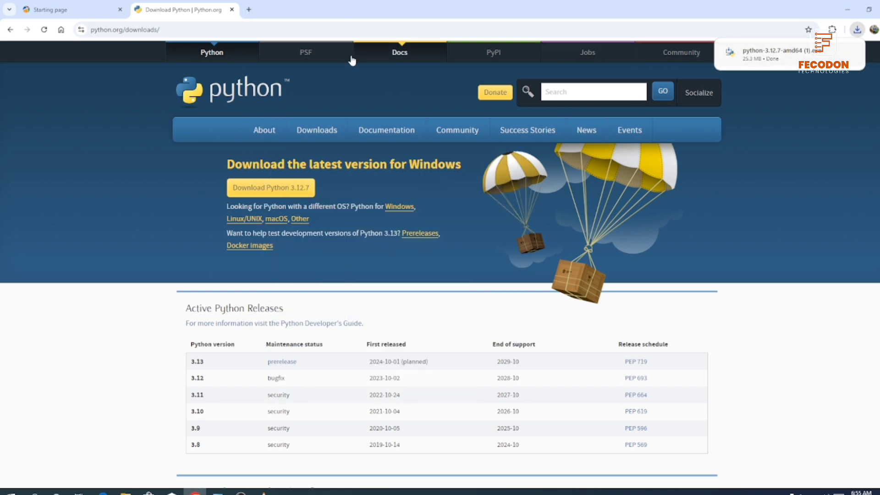
Step: Download the Visual Studio Code installer for Windows from code.visualstudio.com in a new browser tab
{"action": "left_click", "coordinate": [248, 9]}
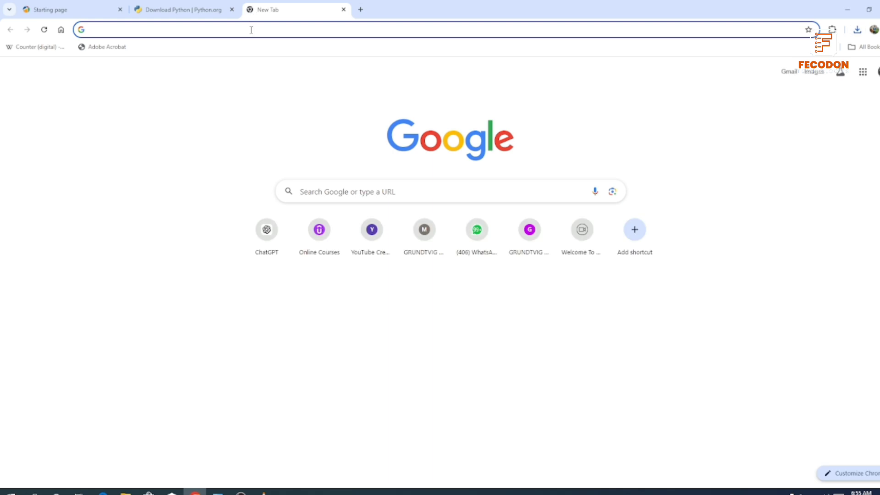
{"action": "type", "text": "code"}
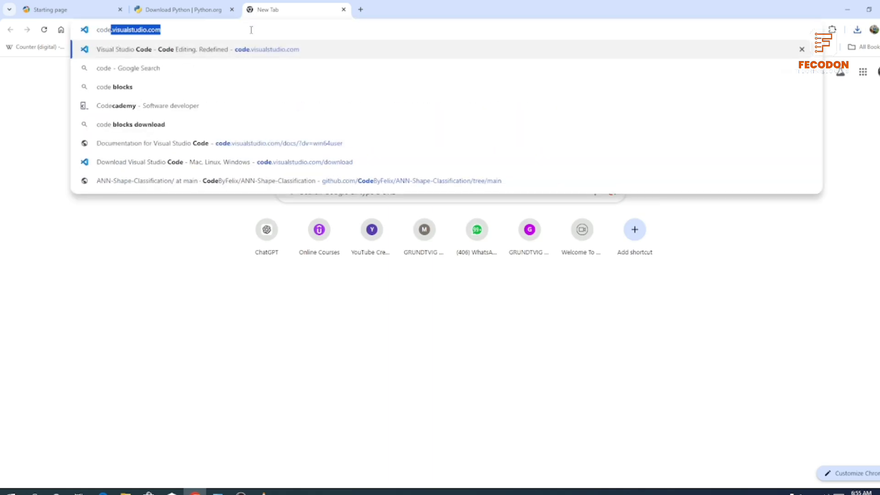
{"action": "type", "text": ".visualstudio.com"}
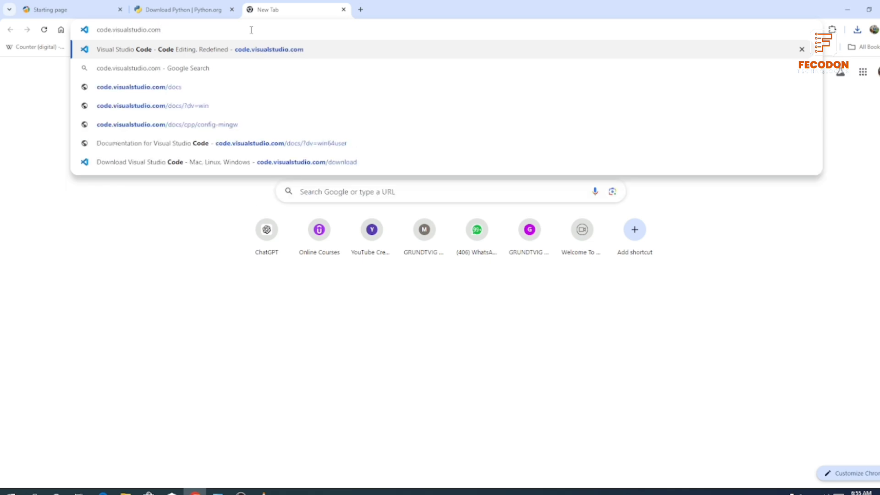
{"action": "key", "text": "Return"}
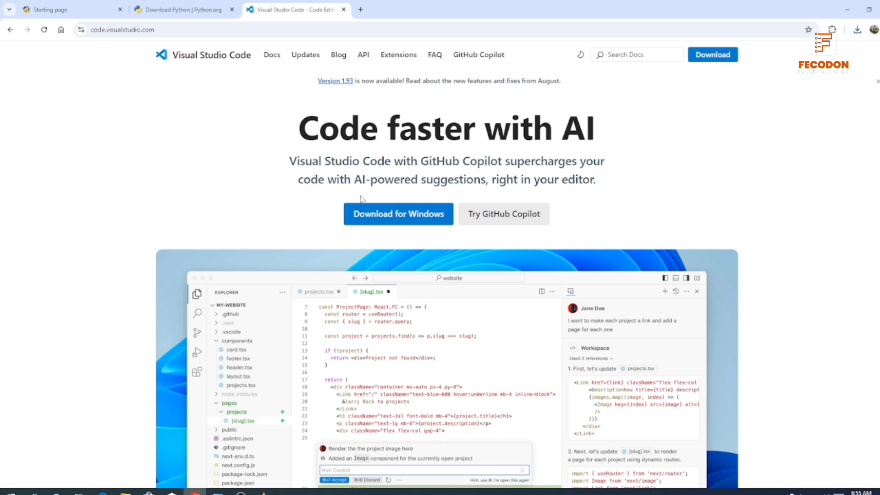
{"action": "left_click", "coordinate": [375, 217]}
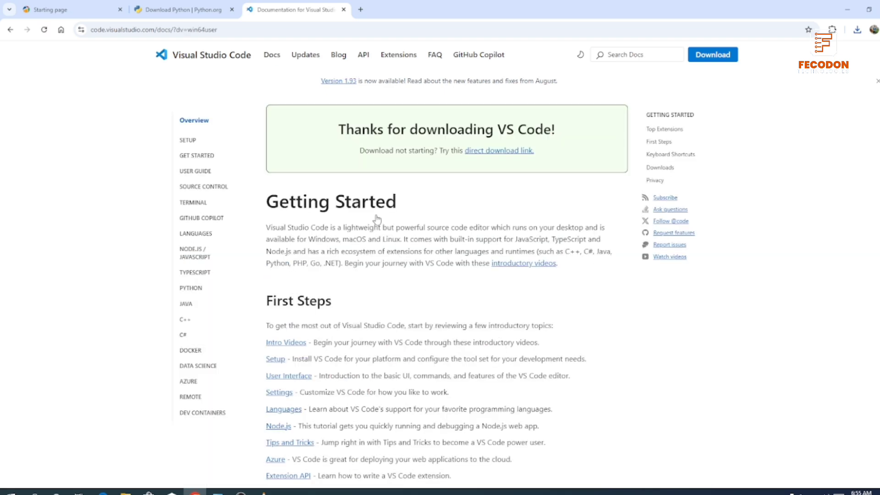
Step: Open the PyCharm download page for Windows, starting from jetbrains.com in a new browser tab
{"action": "left_click", "coordinate": [360, 9]}
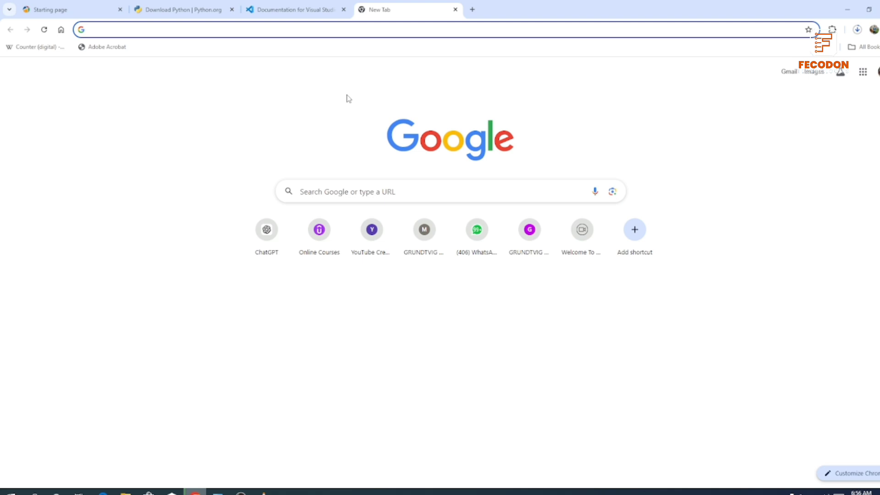
{"action": "type", "text": "jetbrains.com"}
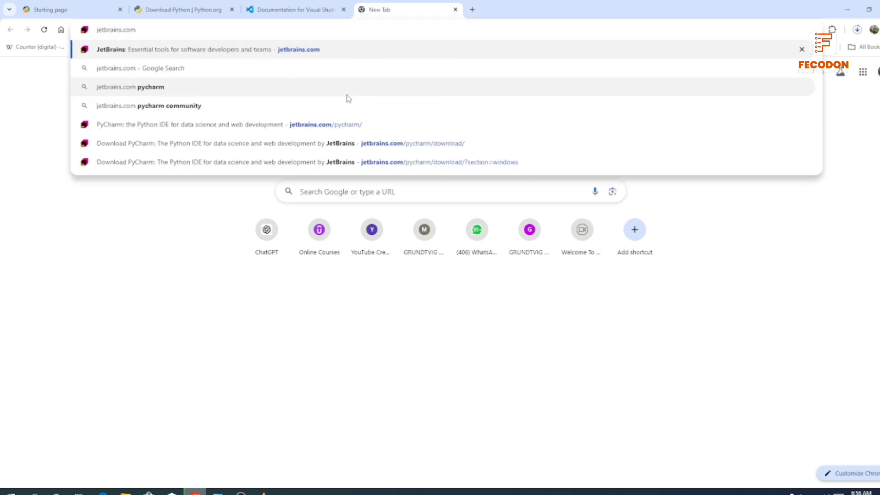
{"action": "key", "text": "Return"}
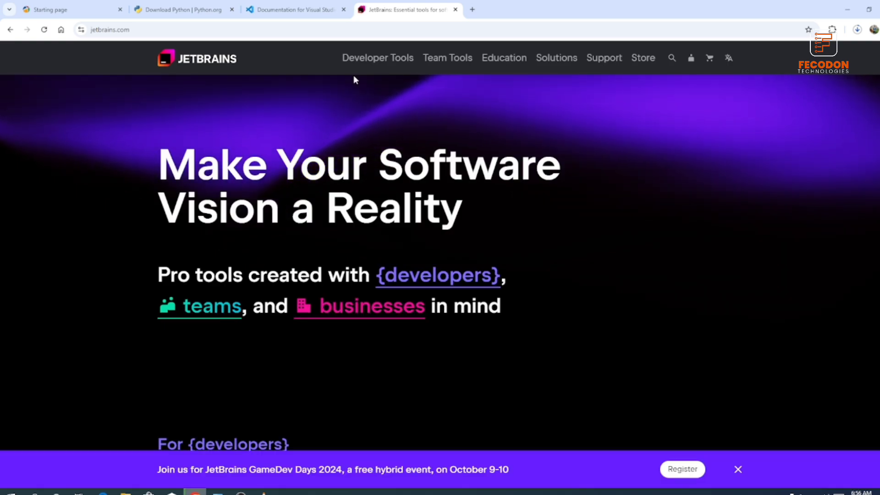
{"action": "scroll", "coordinate": [389, 193], "scroll_direction": "down", "scroll_amount": 10}
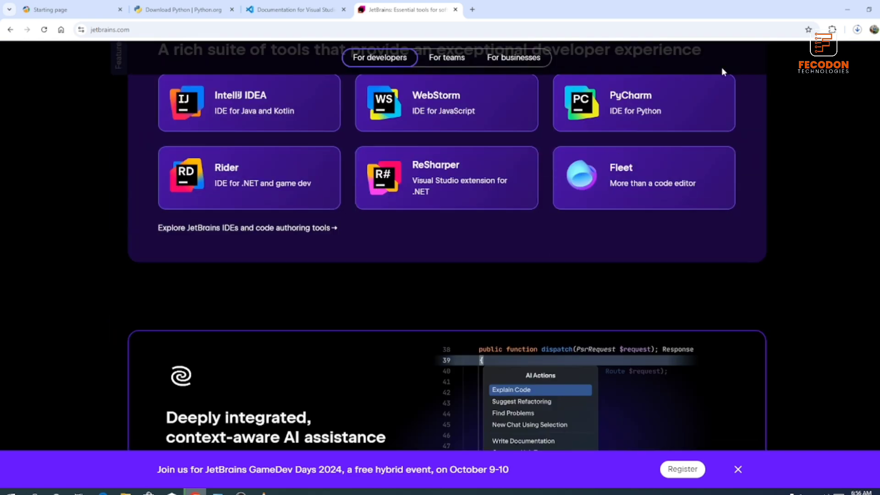
{"action": "left_click", "coordinate": [642, 109]}
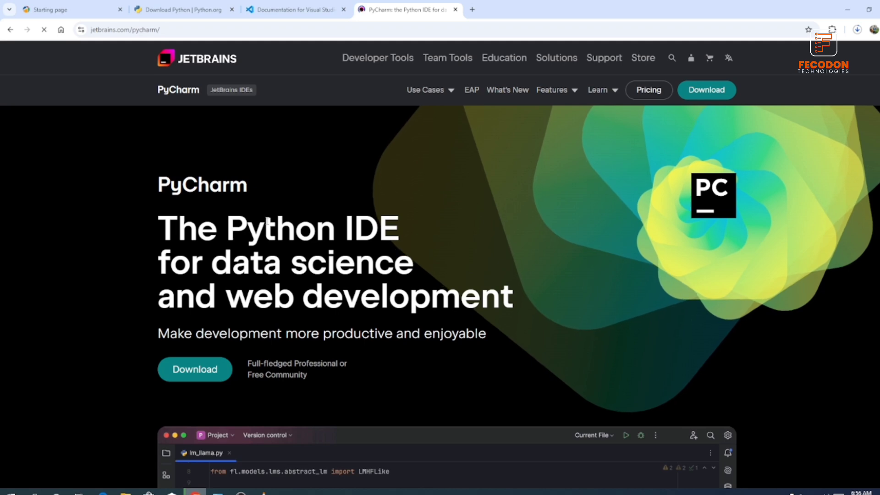
{"action": "scroll", "coordinate": [206, 277], "scroll_direction": "down", "scroll_amount": 2}
{"action": "left_click", "coordinate": [206, 277]}
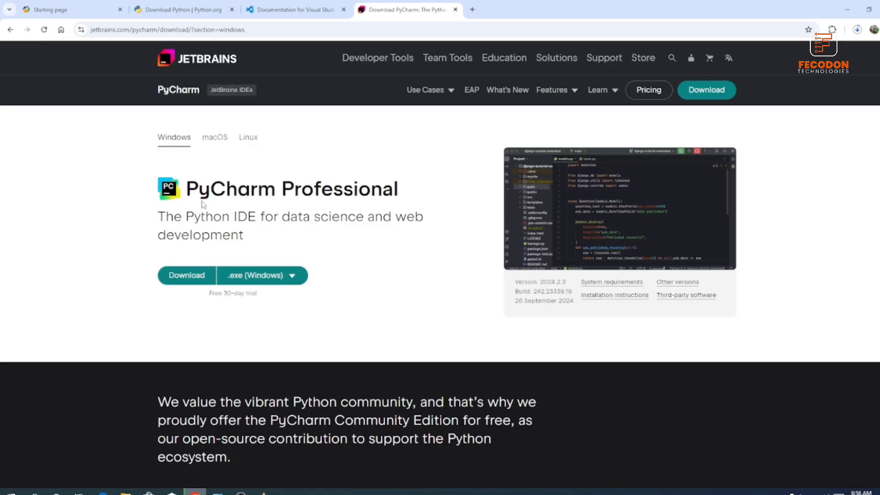
Step: Compare the Professional and Community editions of PyCharm and download the Community Edition .exe for Windows
{"action": "scroll", "coordinate": [306, 210], "scroll_direction": "down", "scroll_amount": 8}
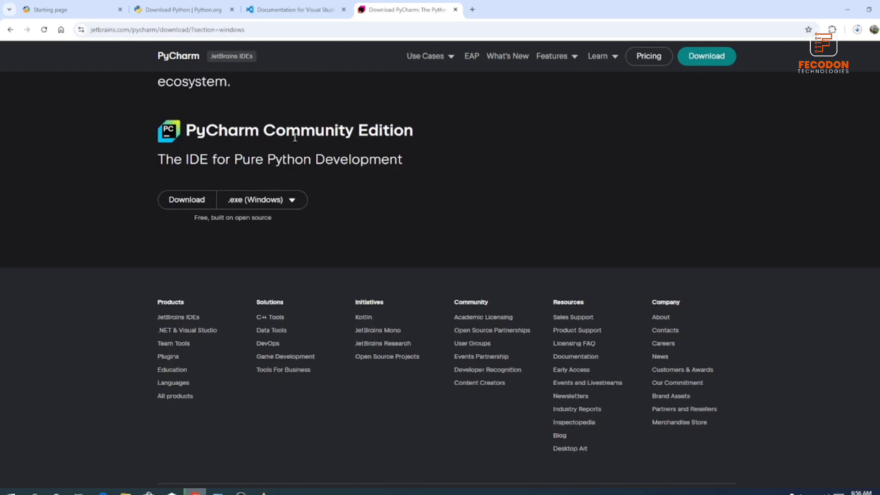
{"action": "scroll", "coordinate": [353, 135], "scroll_direction": "up", "scroll_amount": 8}
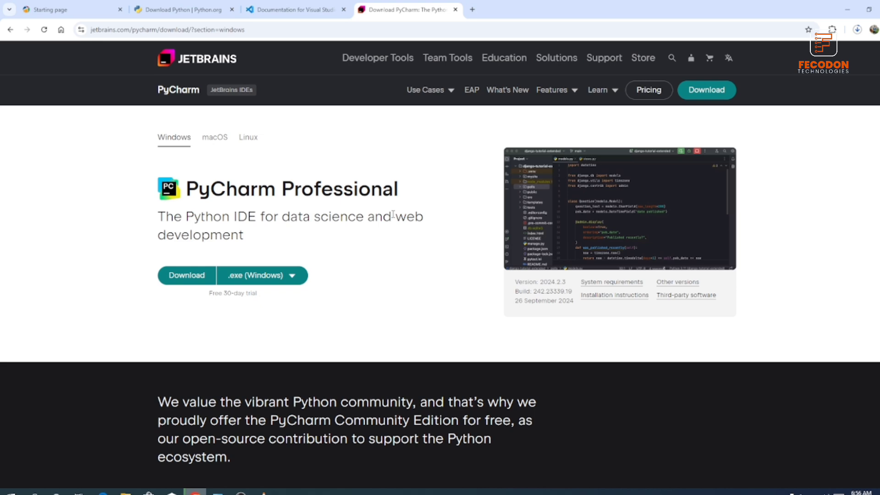
{"action": "scroll", "coordinate": [393, 215], "scroll_direction": "down", "scroll_amount": 8}
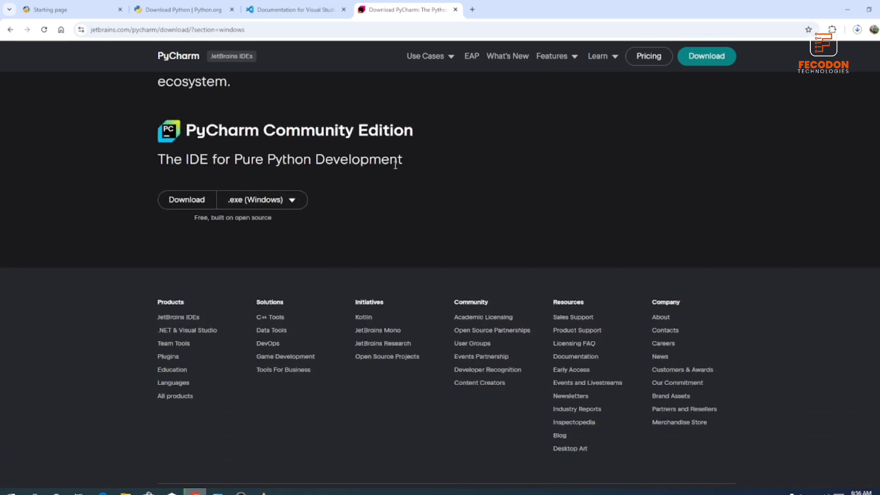
{"action": "left_click", "coordinate": [179, 201]}
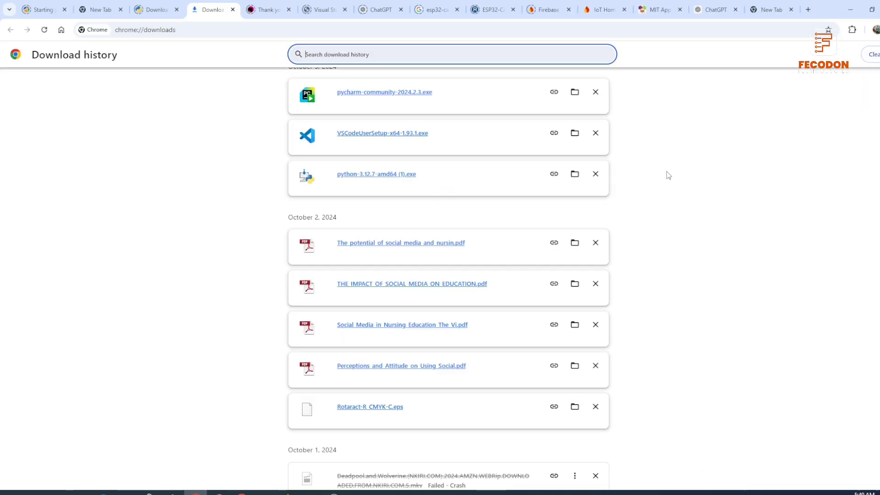
Step: Install Python 3.12.7 from the downloaded installer with default settings, admin privileges for py.exe and python.exe added to PATH
{"action": "left_click", "coordinate": [375, 176]}
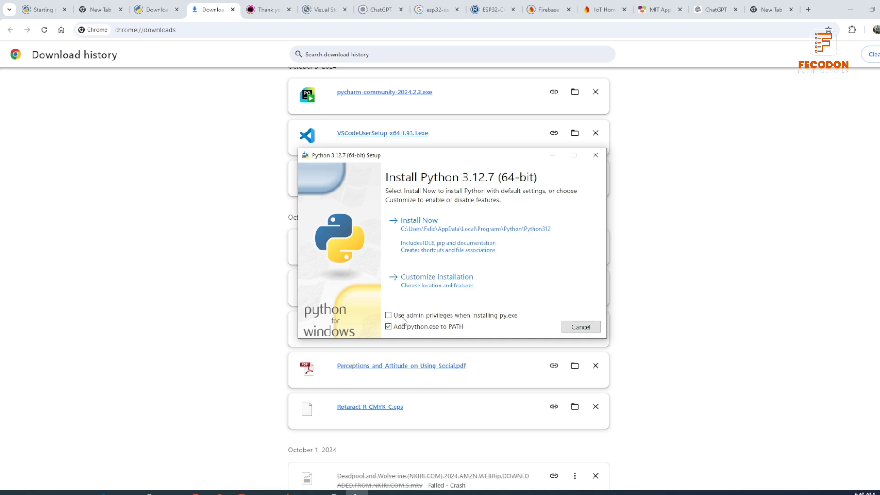
{"action": "left_click", "coordinate": [389, 315]}
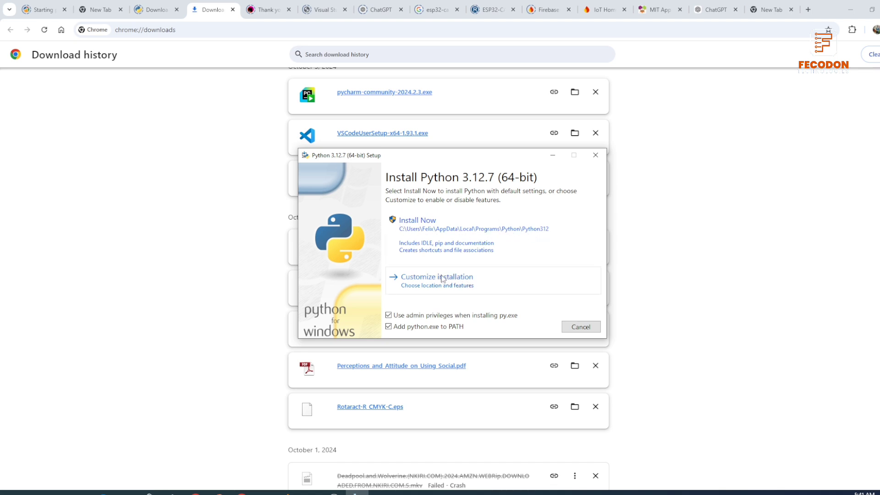
{"action": "left_click", "coordinate": [420, 232]}
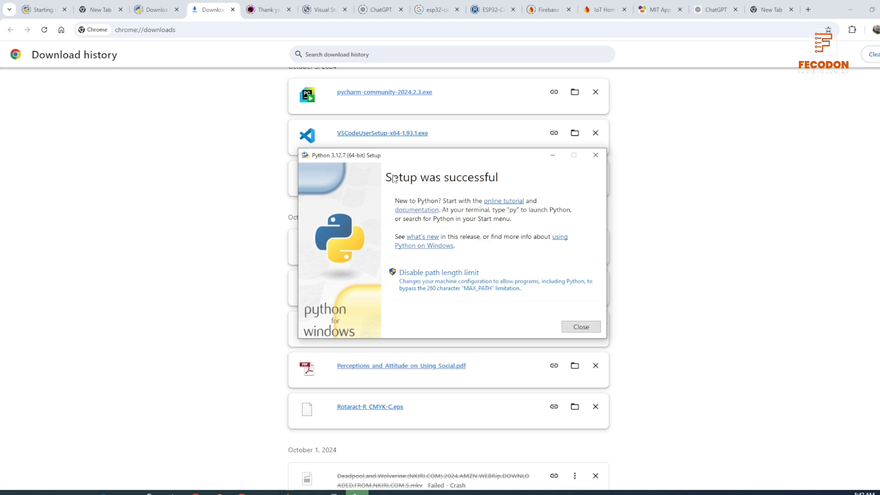
{"action": "left_click", "coordinate": [581, 326]}
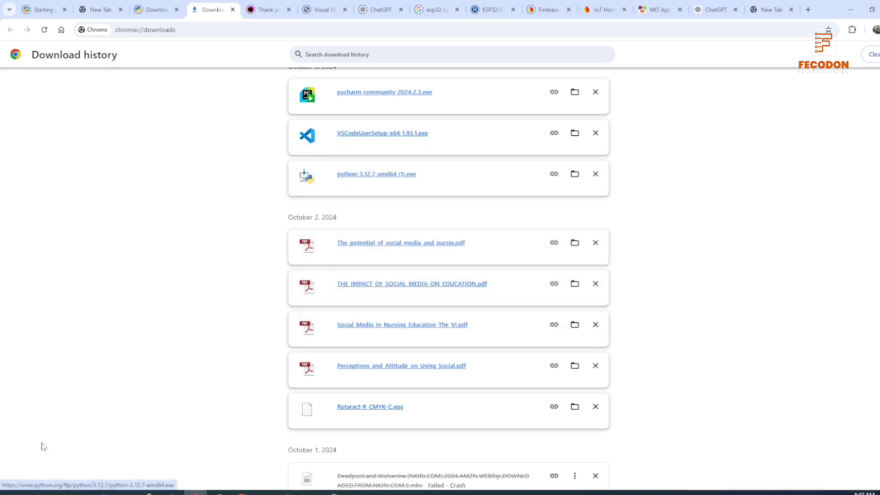
Step: Search Windows for the system environment variables settings and open the Environment Variables dialog
{"action": "left_click", "coordinate": [34, 492]}
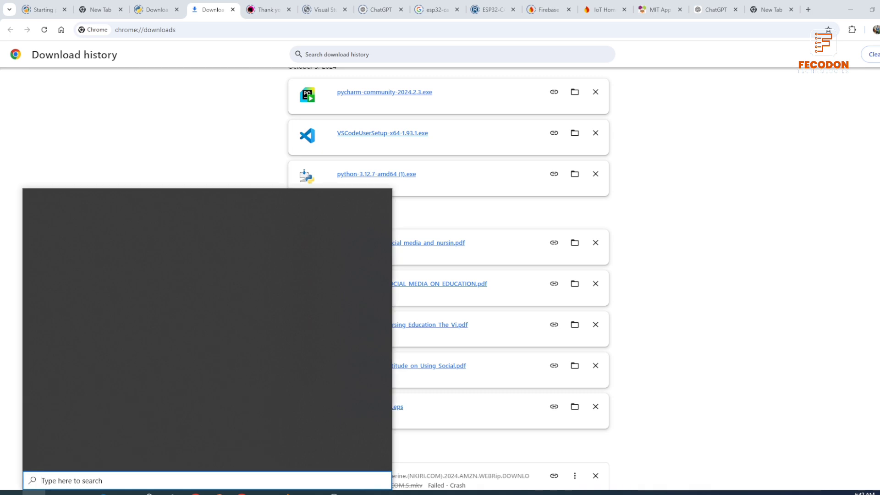
{"action": "type", "text": "ana"}
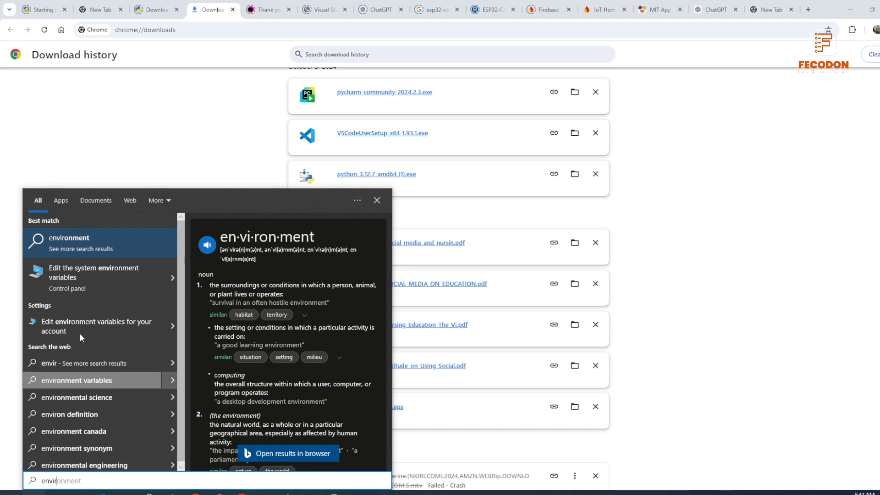
{"action": "left_click", "coordinate": [87, 271]}
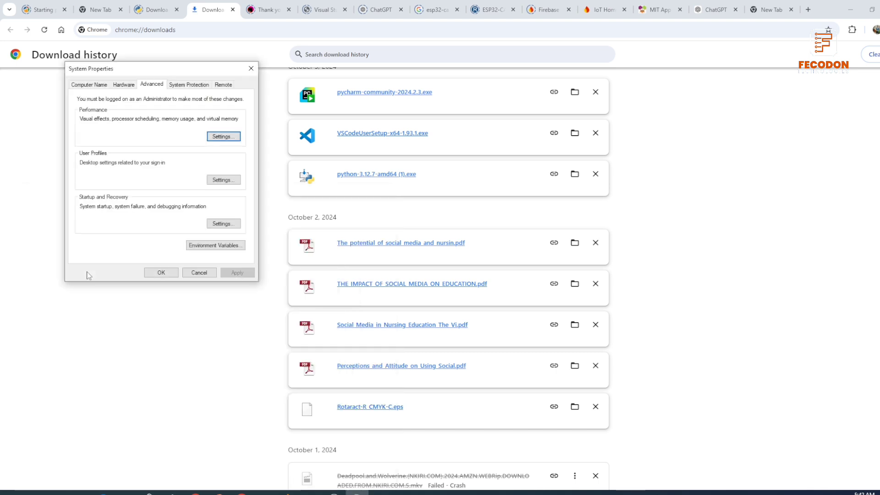
{"action": "left_click", "coordinate": [225, 248]}
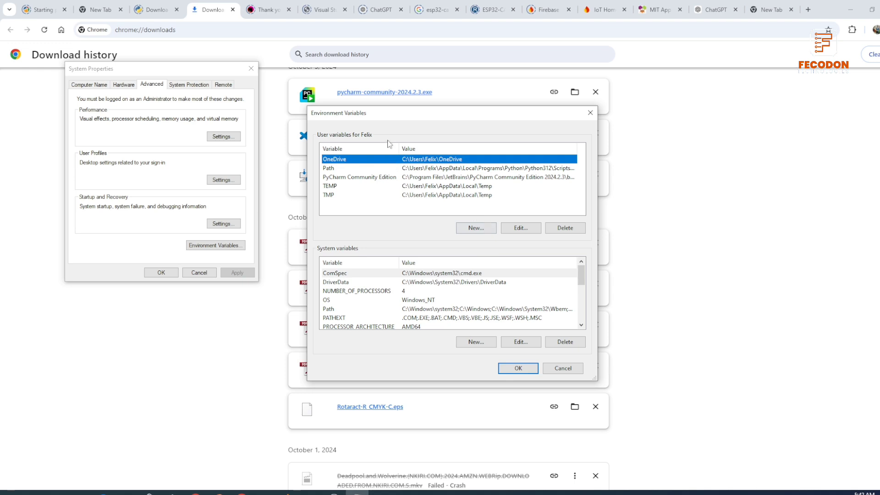
Step: Check the entries of the user Path variable for the Python folders, and close all the system settings dialogs
{"action": "left_click", "coordinate": [512, 229]}
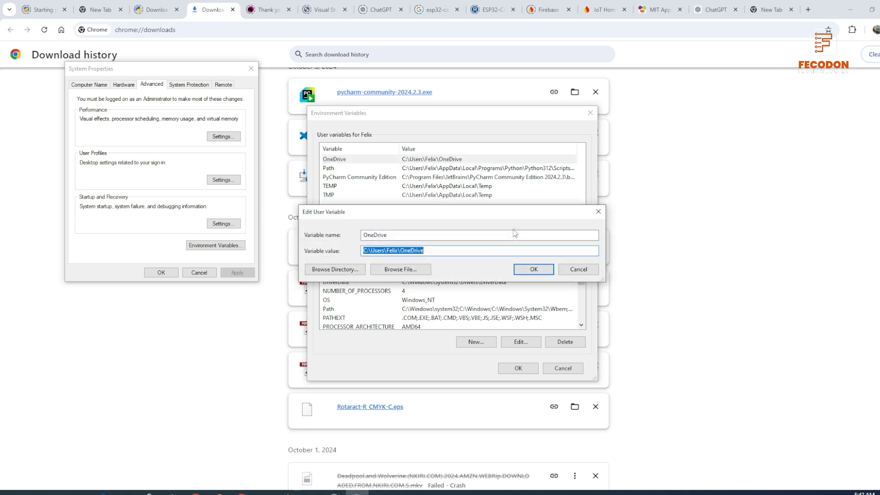
{"action": "left_click", "coordinate": [598, 211]}
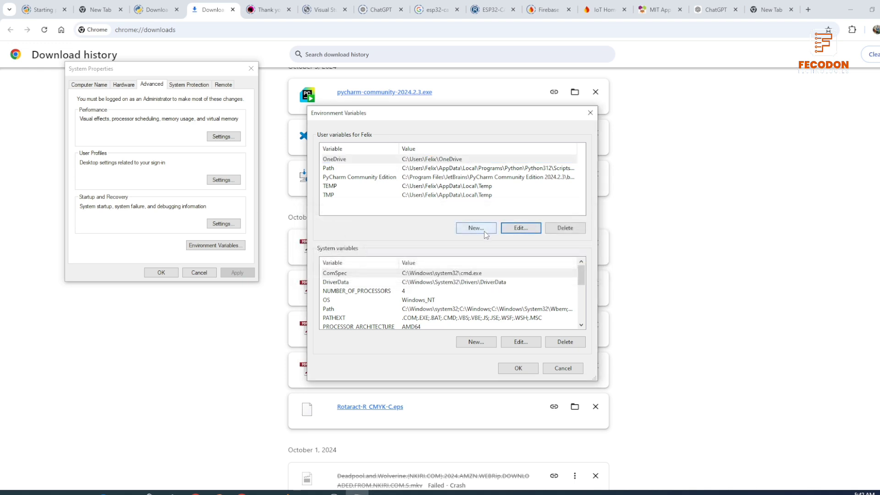
{"action": "left_click", "coordinate": [332, 169]}
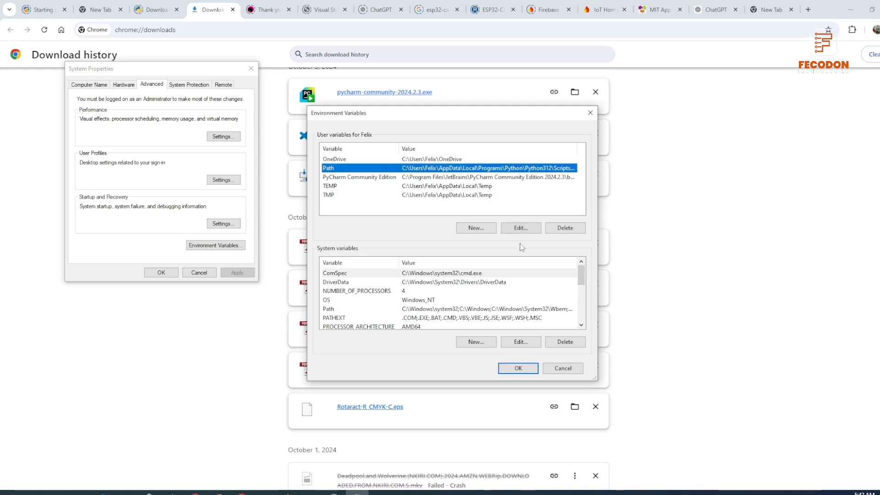
{"action": "left_click", "coordinate": [522, 228]}
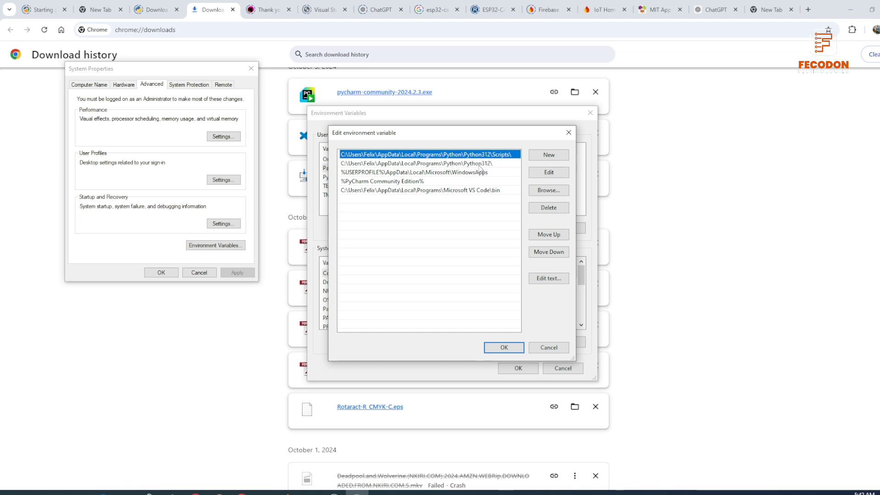
{"action": "left_click", "coordinate": [569, 133]}
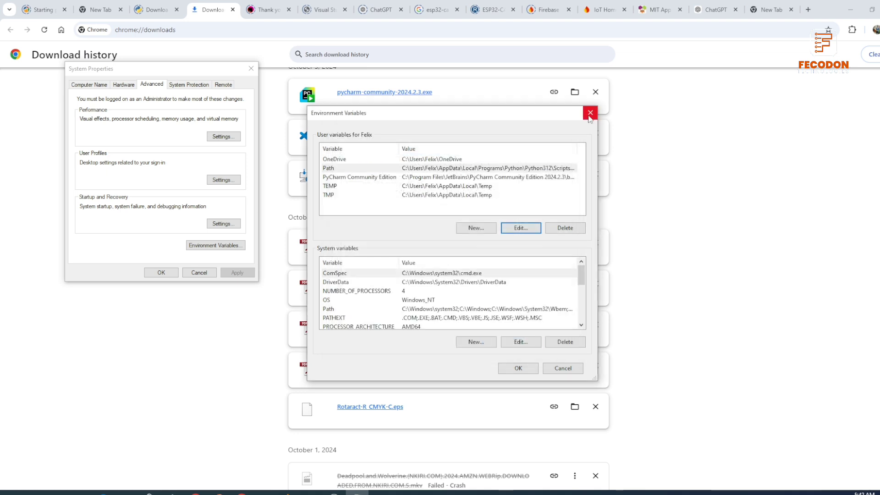
{"action": "left_click", "coordinate": [590, 113]}
{"action": "left_click", "coordinate": [250, 69]}
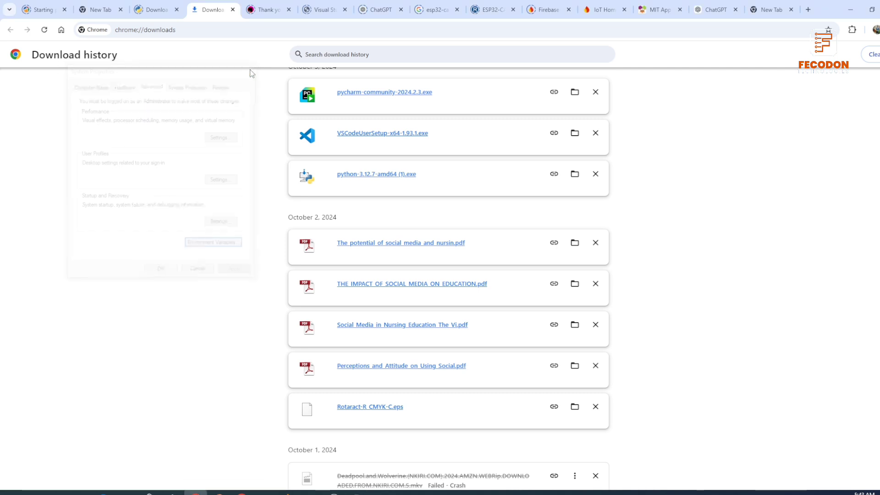
Step: Run the downloaded PyCharm Community 2024.2.3 installer, keeping the default folder and desktop shortcut and enabling "bin" folder in PATH and "Open Folder as Project"
{"action": "left_click", "coordinate": [366, 93]}
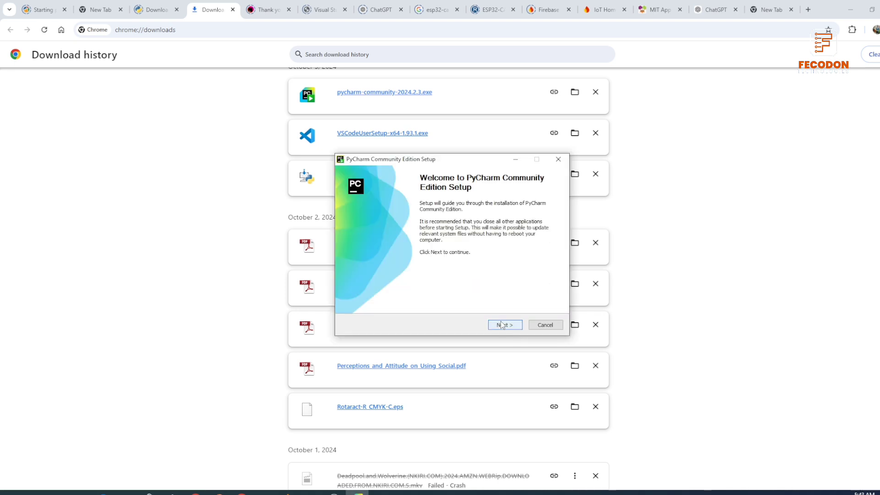
{"action": "left_click", "coordinate": [502, 324]}
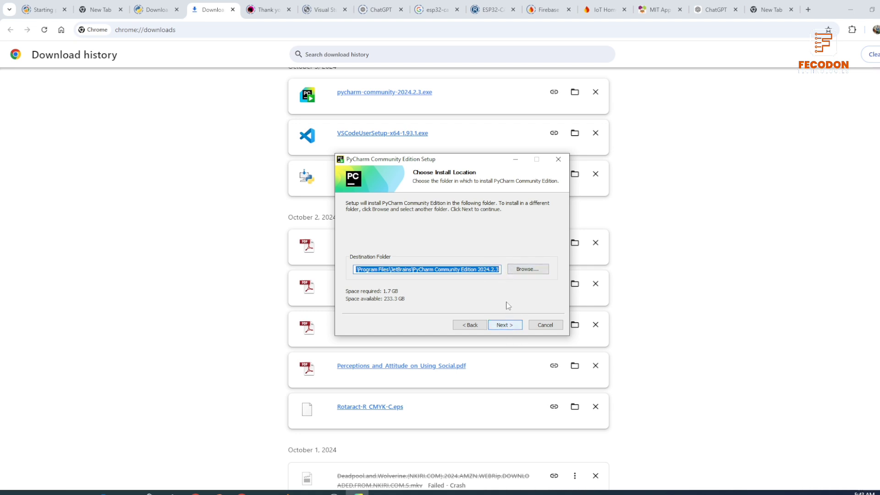
{"action": "left_click", "coordinate": [506, 325]}
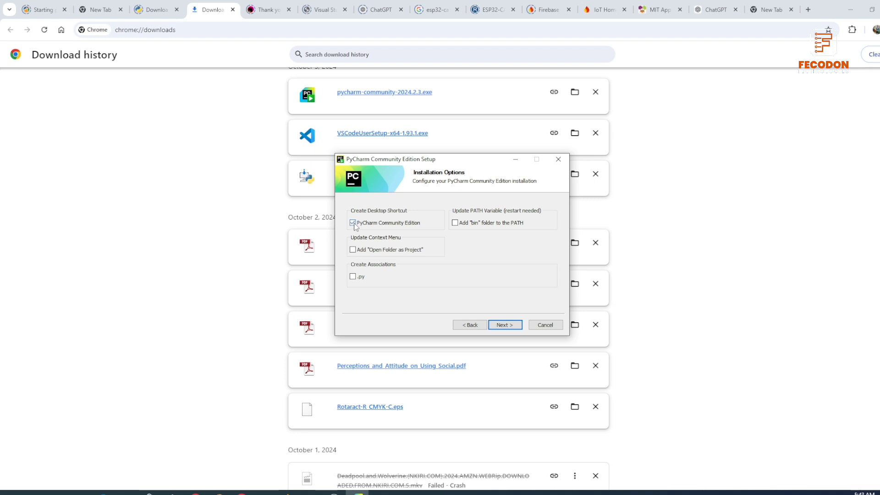
{"action": "left_click", "coordinate": [456, 224]}
{"action": "left_click", "coordinate": [353, 250]}
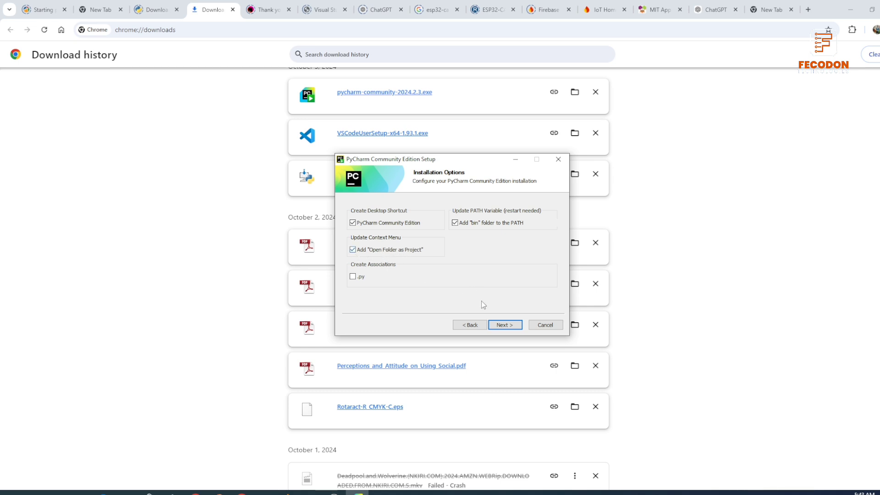
{"action": "left_click", "coordinate": [505, 325]}
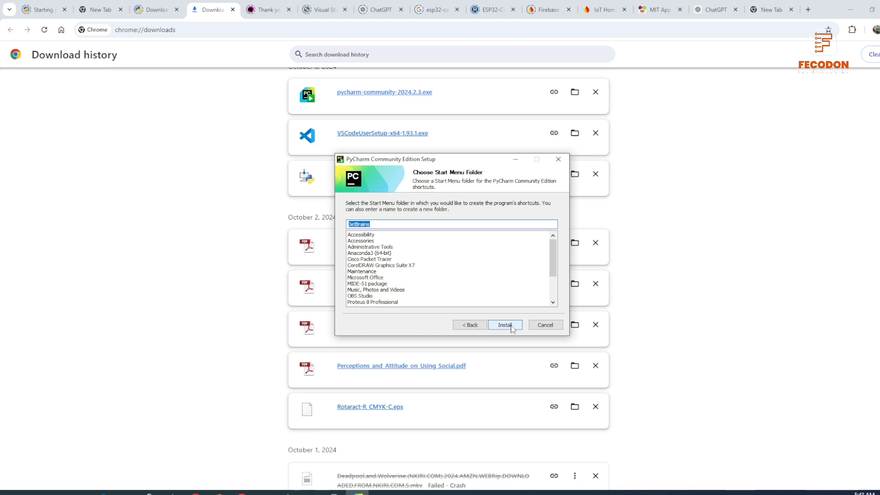
Step: Install PyCharm with the JetBrains Start Menu folder and finish the setup with the manual reboot option
{"action": "left_click", "coordinate": [505, 325]}
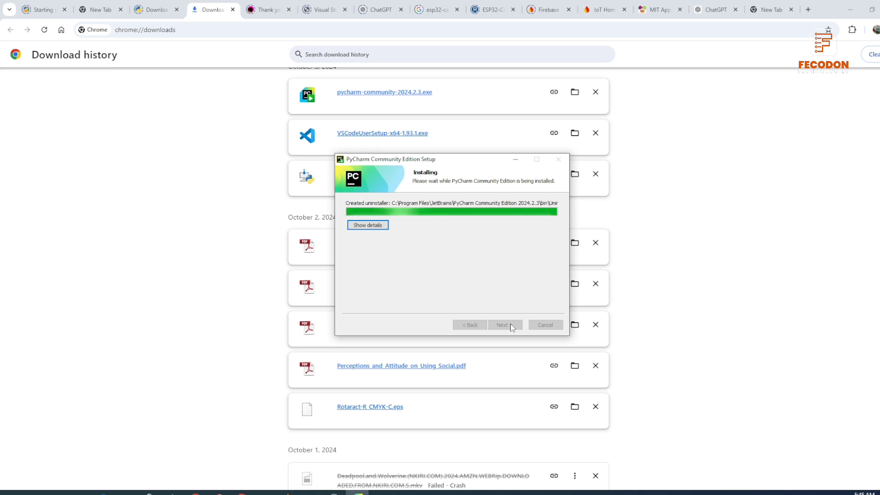
{"action": "left_click", "coordinate": [512, 325]}
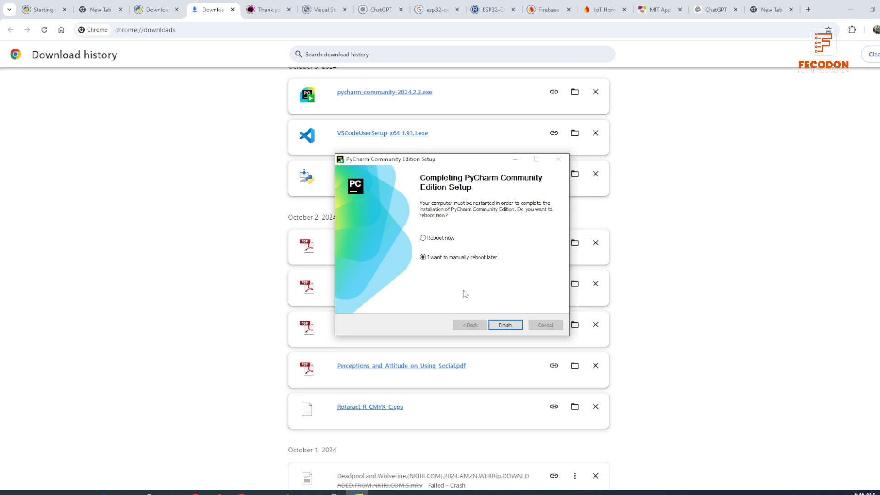
{"action": "left_click", "coordinate": [504, 324]}
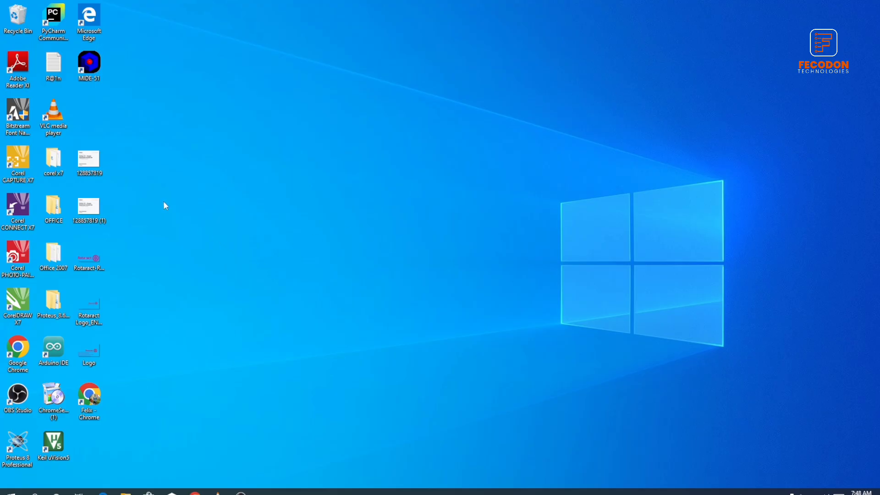
Step: Launch PyCharm Community Edition from the desktop and skip importing settings from Visual Studio Code
{"action": "left_click", "coordinate": [58, 25]}
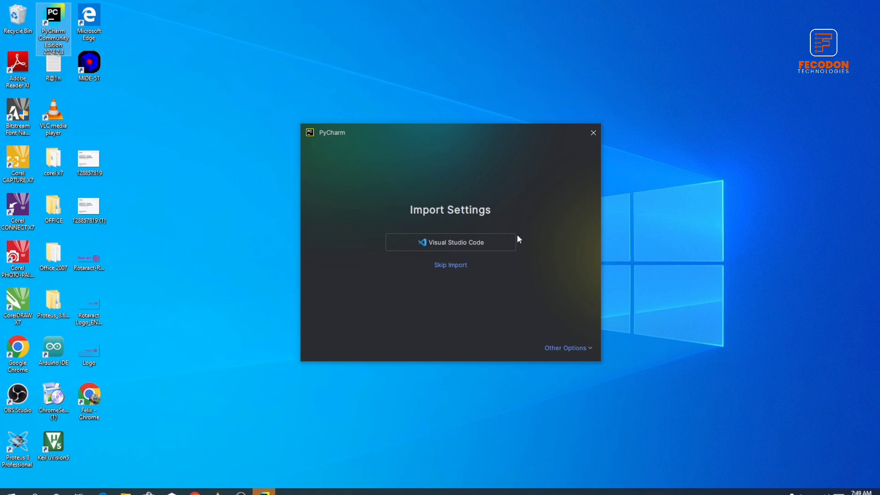
{"action": "mouse_move", "coordinate": [498, 139]}
{"action": "left_mouse_down"}
{"action": "mouse_move", "coordinate": [527, 198]}
{"action": "mouse_move", "coordinate": [507, 131]}
{"action": "left_mouse_up"}
{"action": "left_click", "coordinate": [458, 258]}
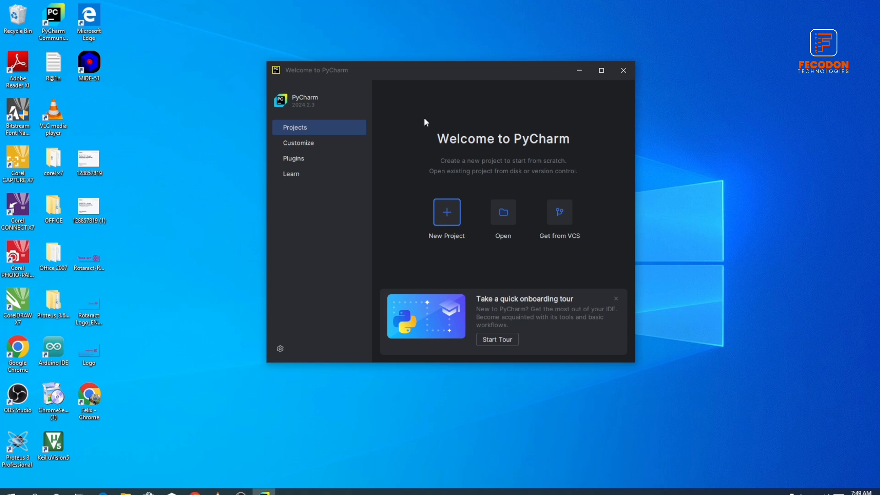
Step: Start a new Pure Python project with a project venv and choose the detected Python312 python.exe as its Python version
{"action": "left_click", "coordinate": [449, 215]}
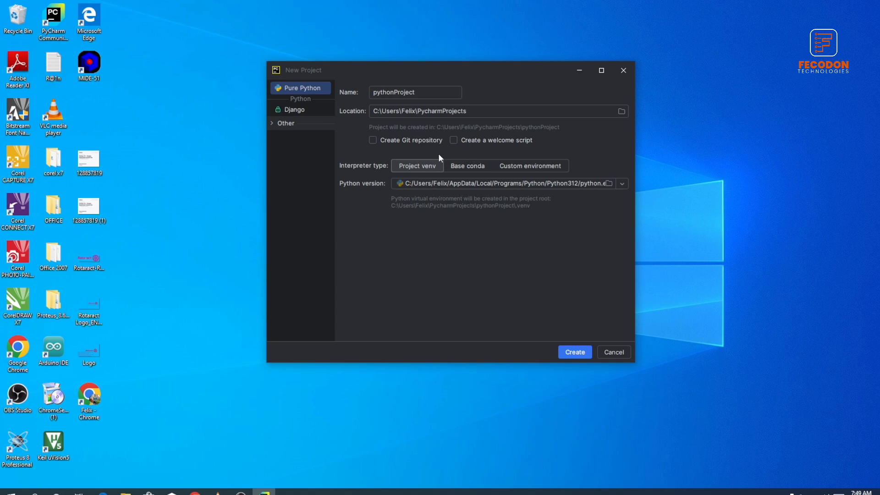
{"action": "left_click", "coordinate": [622, 184]}
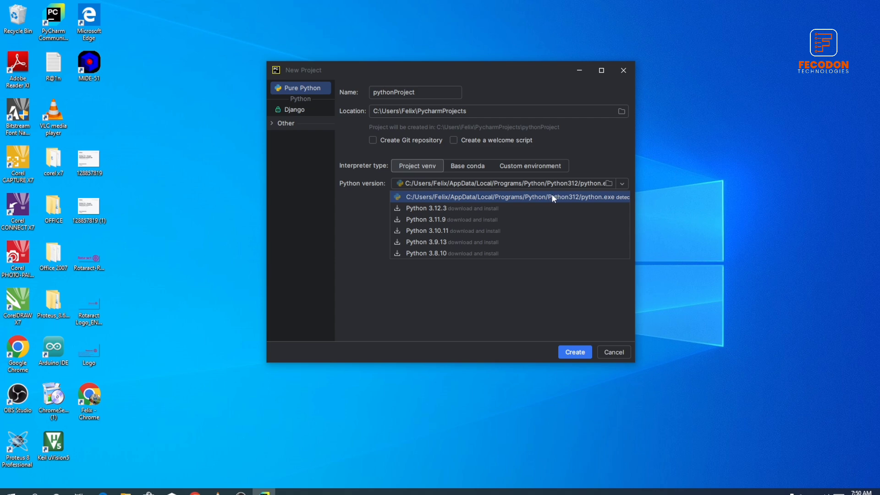
{"action": "left_click", "coordinate": [536, 197]}
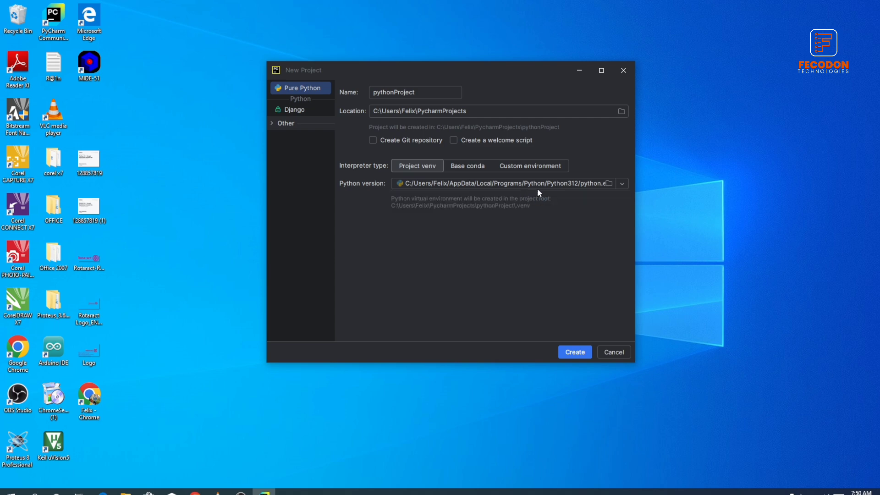
Step: Set the new project's location to the folder E:\Python\Py Game
{"action": "left_click", "coordinate": [621, 112]}
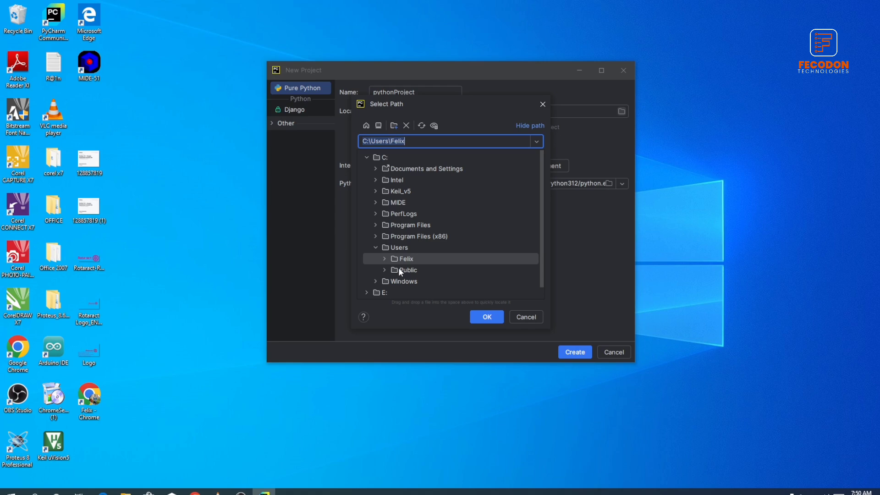
{"action": "scroll", "coordinate": [396, 272], "scroll_direction": "down", "scroll_amount": 1}
{"action": "left_click", "coordinate": [366, 280]}
{"action": "scroll", "coordinate": [425, 254], "scroll_direction": "down", "scroll_amount": 10}
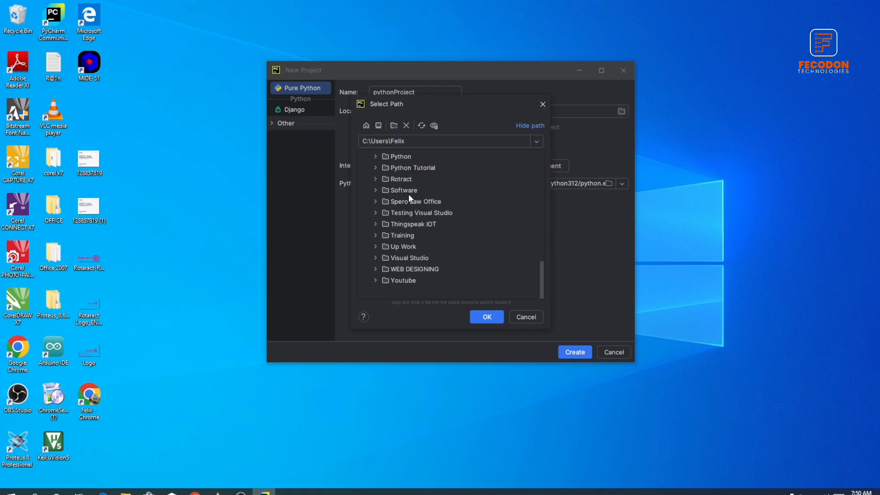
{"action": "scroll", "coordinate": [409, 199], "scroll_direction": "up", "scroll_amount": 2}
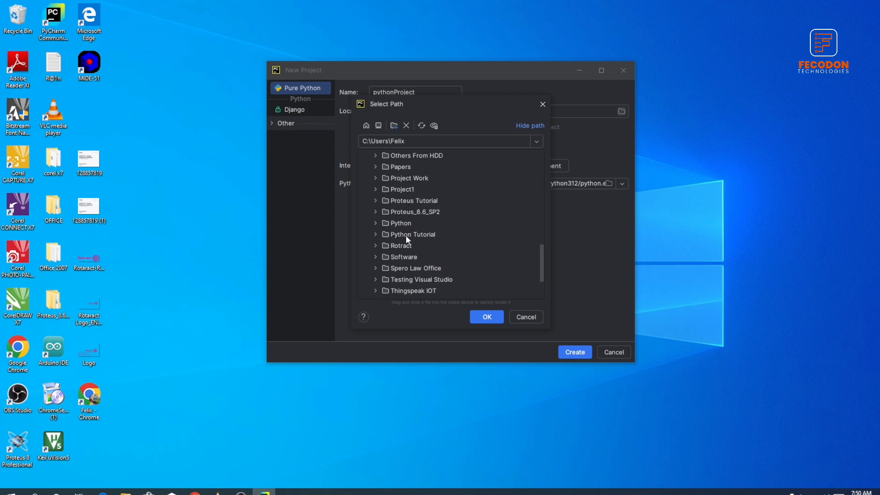
{"action": "left_click", "coordinate": [385, 222]}
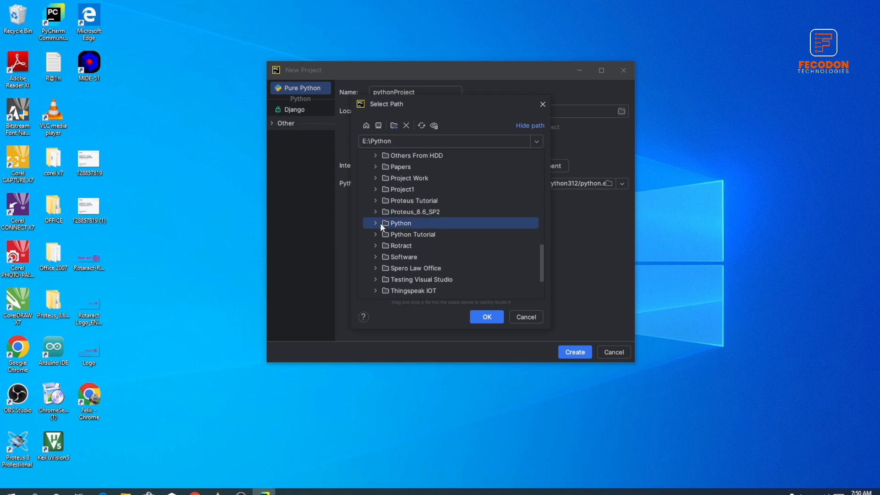
{"action": "left_click", "coordinate": [375, 223]}
{"action": "scroll", "coordinate": [405, 233], "scroll_direction": "down", "scroll_amount": 2}
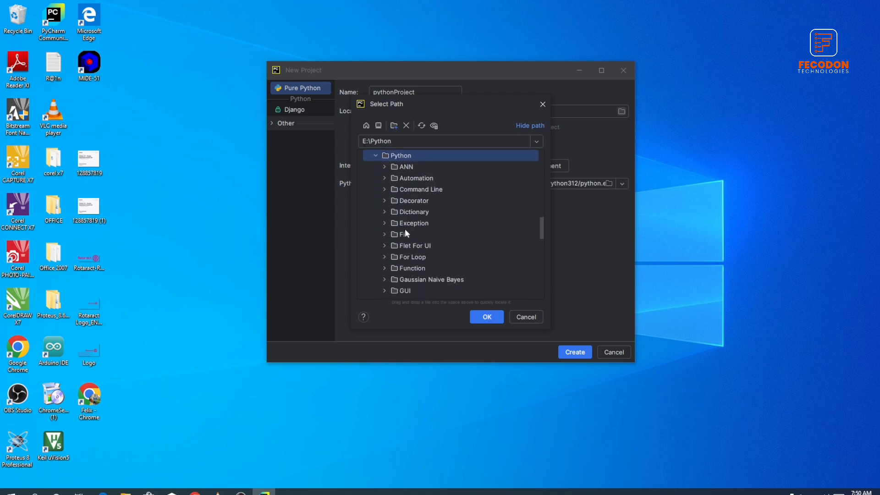
{"action": "scroll", "coordinate": [405, 233], "scroll_direction": "down", "scroll_amount": 3}
{"action": "scroll", "coordinate": [405, 232], "scroll_direction": "down", "scroll_amount": 1}
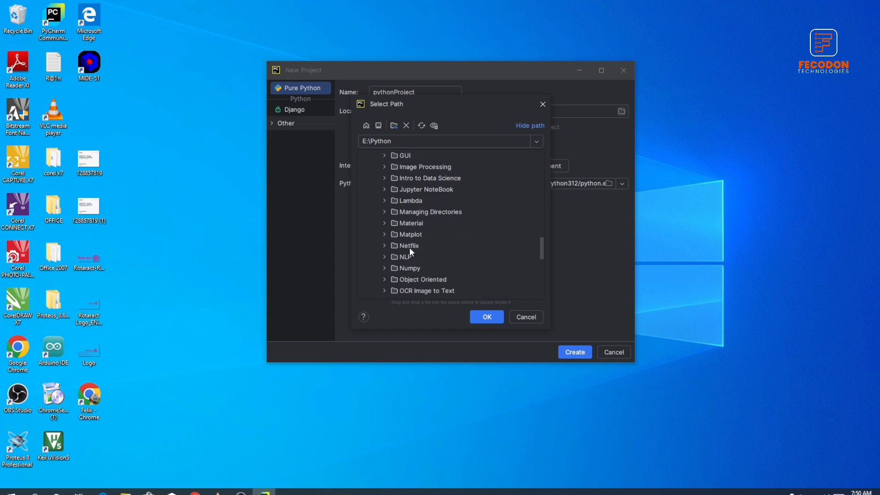
{"action": "scroll", "coordinate": [411, 248], "scroll_direction": "down", "scroll_amount": 3}
{"action": "left_click", "coordinate": [415, 222]}
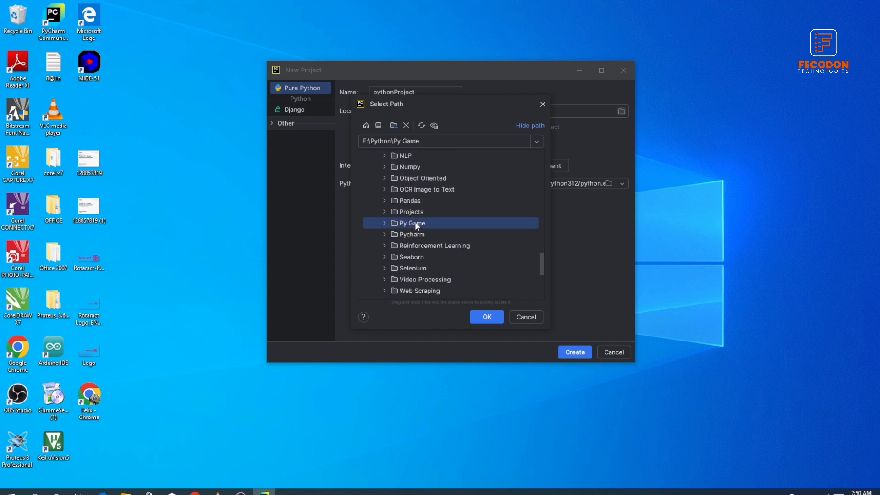
{"action": "left_click", "coordinate": [487, 318]}
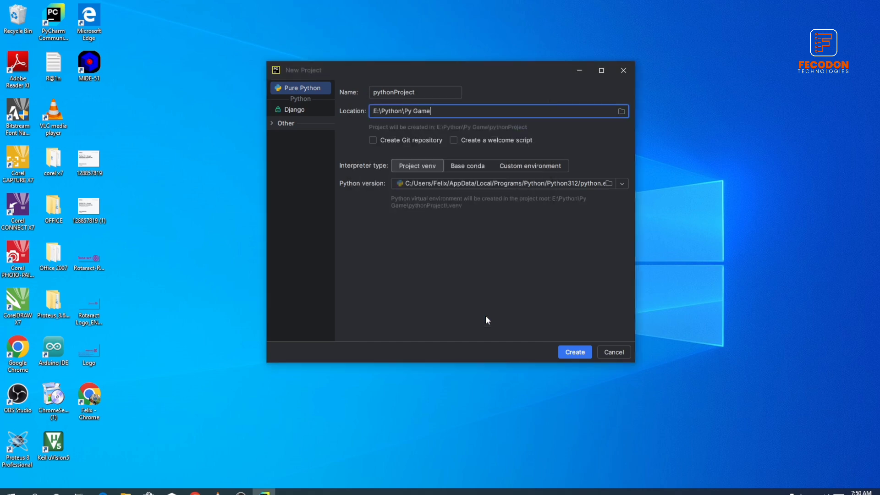
Step: Name the new project "PP Now" and create it
{"action": "left_click_drag", "start_coordinate": [424, 90], "coordinate": [354, 94]}
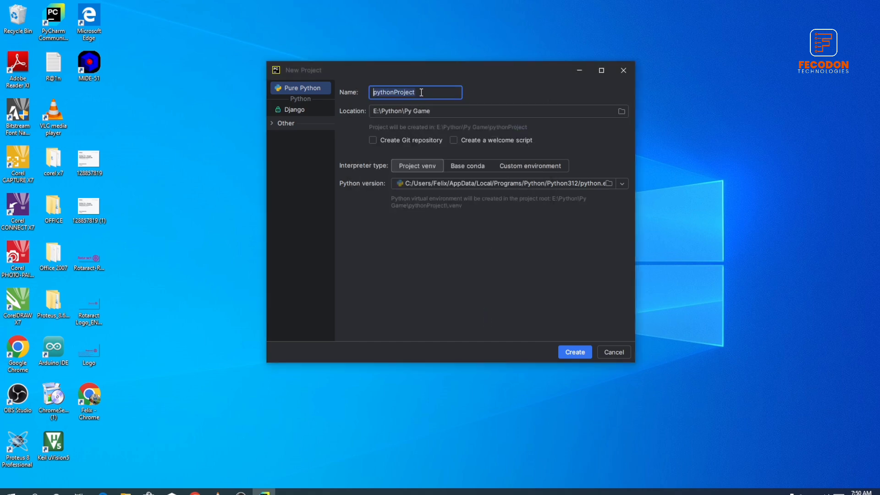
{"action": "type", "text": "PP"}
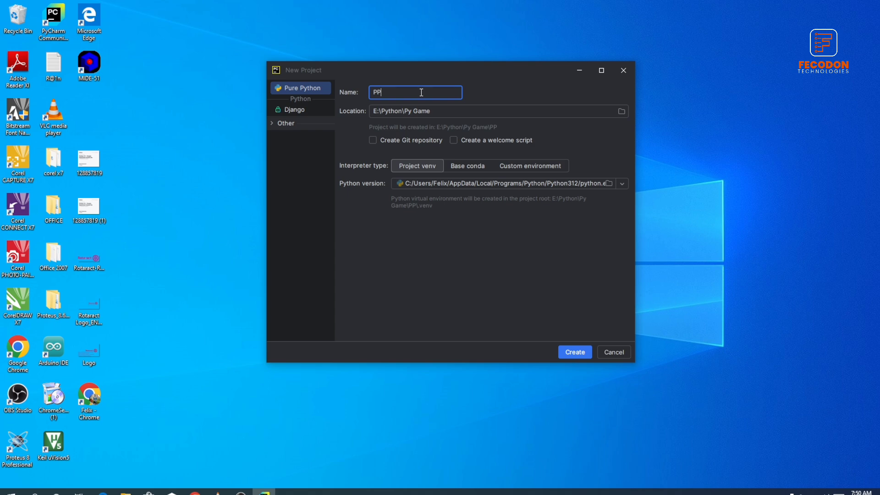
{"action": "type", "text": " Now"}
{"action": "left_click", "coordinate": [577, 352]}
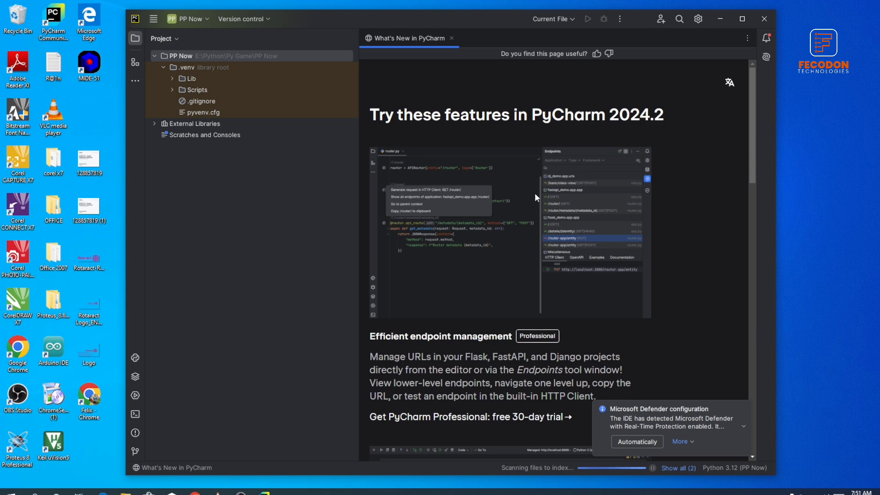
Step: Add a new Python file named Python.py to the PP Now project folder
{"action": "scroll", "coordinate": [607, 301], "scroll_direction": "down", "scroll_amount": 6}
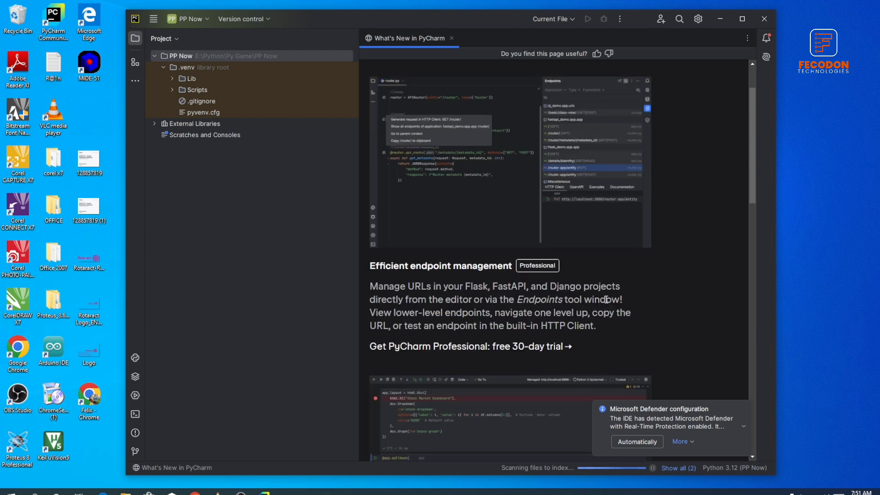
{"action": "scroll", "coordinate": [562, 292], "scroll_direction": "up", "scroll_amount": 6}
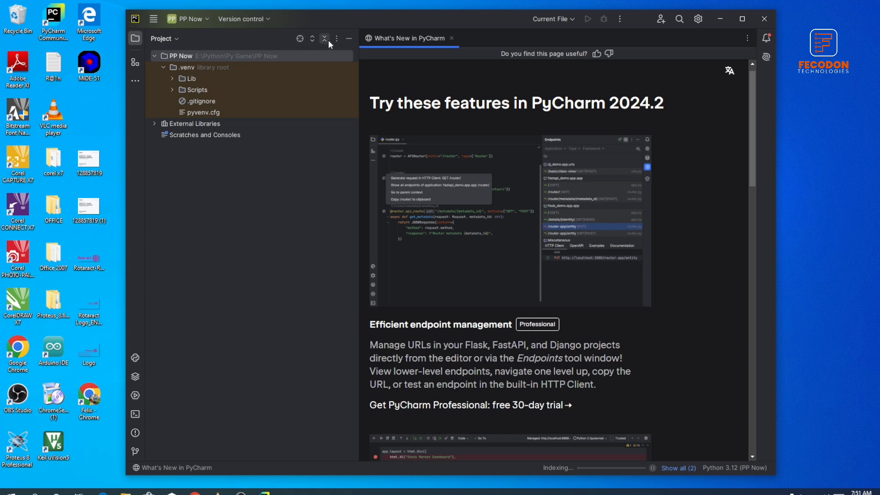
{"action": "right_click", "coordinate": [228, 56]}
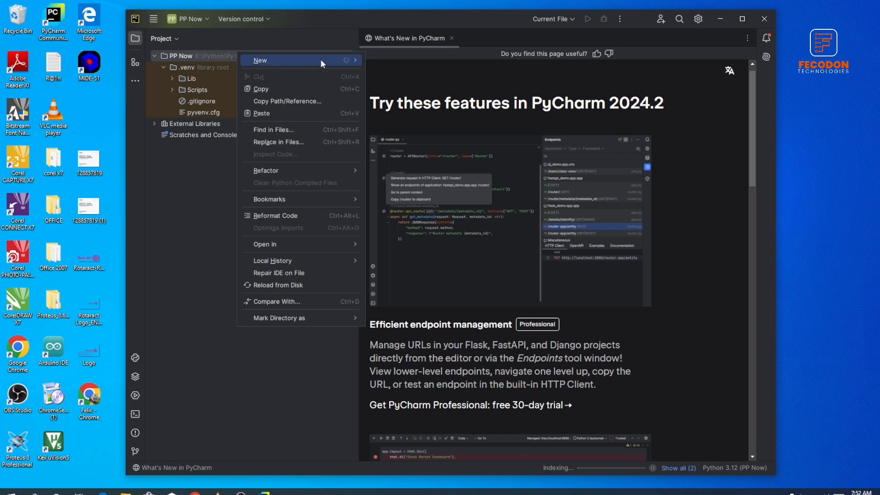
{"action": "mouse_move", "coordinate": [320, 59]}
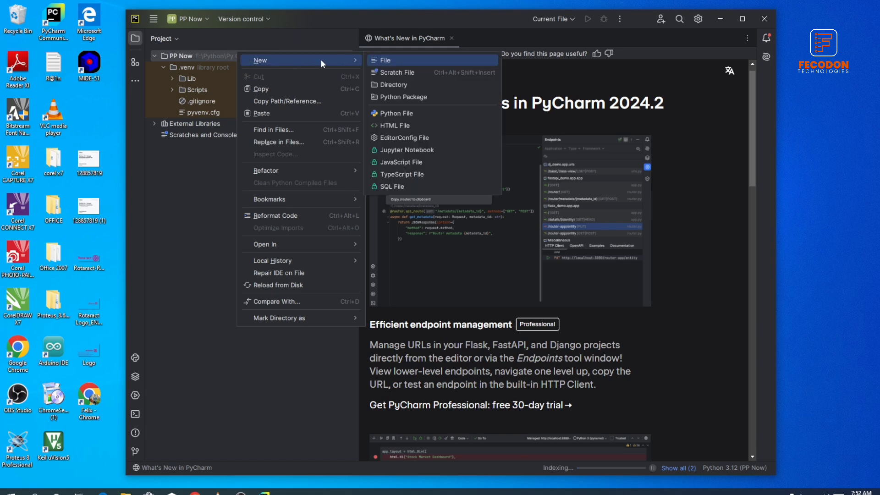
{"action": "left_click", "coordinate": [403, 112]}
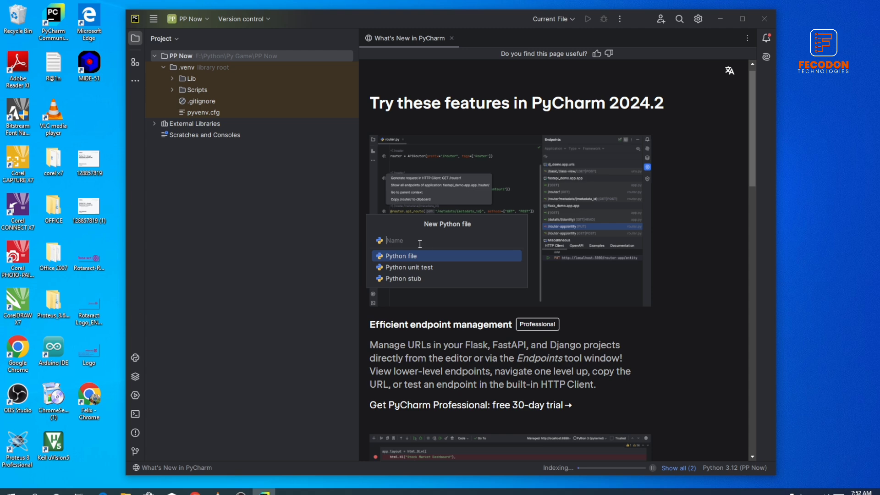
{"action": "type", "text": "Python.py"}
{"action": "key", "text": "Return"}
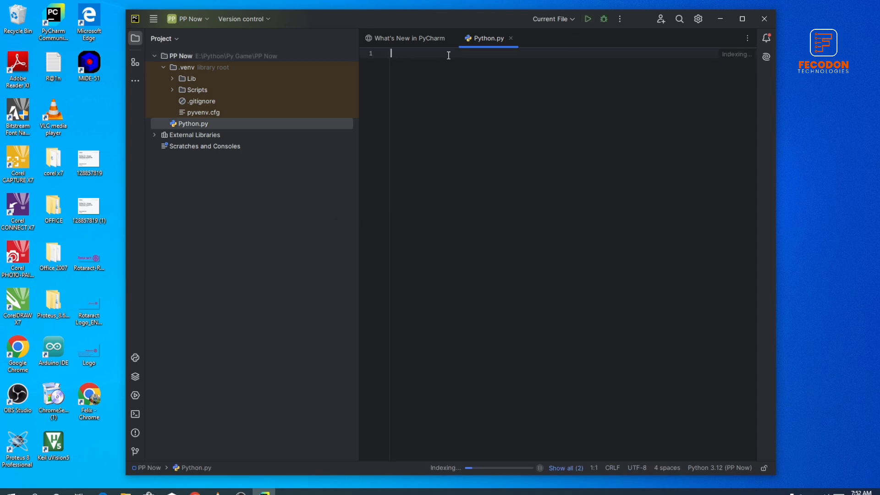
Step: Write the line print ("This is Python in Action") in Python.py and run the file
{"action": "type", "text": "print (\"This is Pyth"}
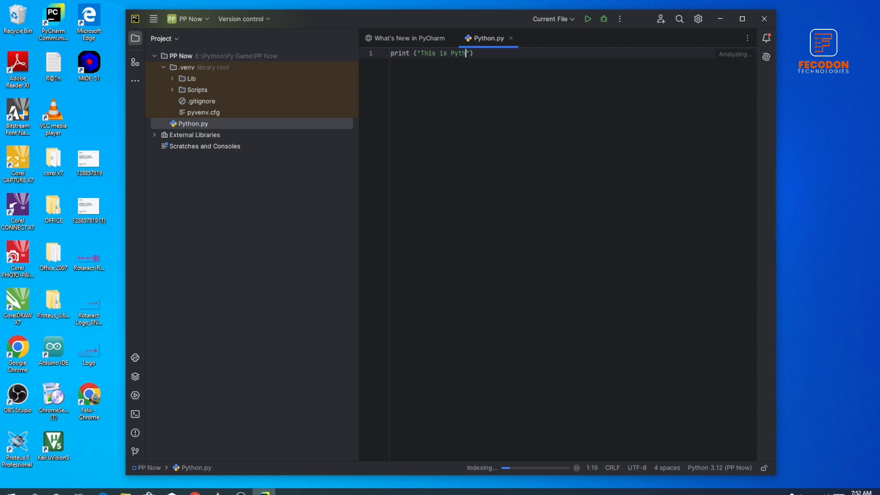
{"action": "type", "text": "on in Action"}
{"action": "left_click", "coordinate": [581, 24]}
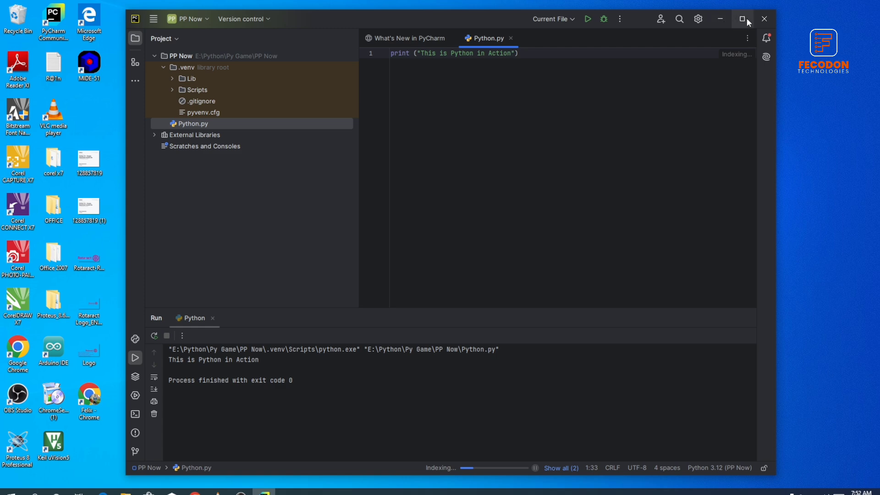
Step: Exit PyCharm, stopping its background tasks, and switch to Chrome's download history
{"action": "left_click", "coordinate": [764, 18]}
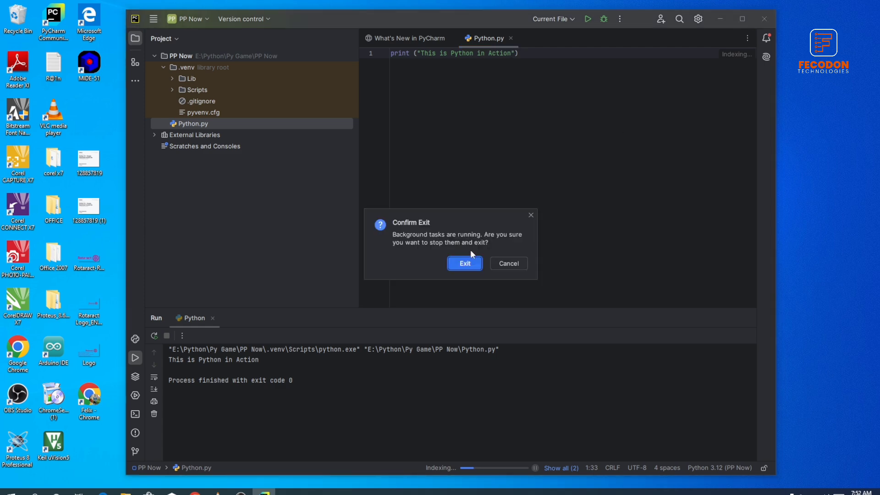
{"action": "left_click", "coordinate": [473, 268]}
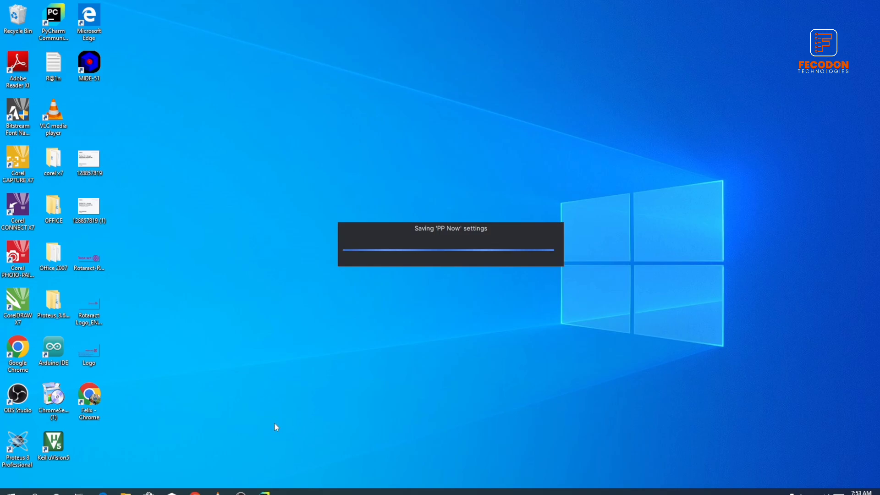
{"action": "left_click", "coordinate": [197, 493]}
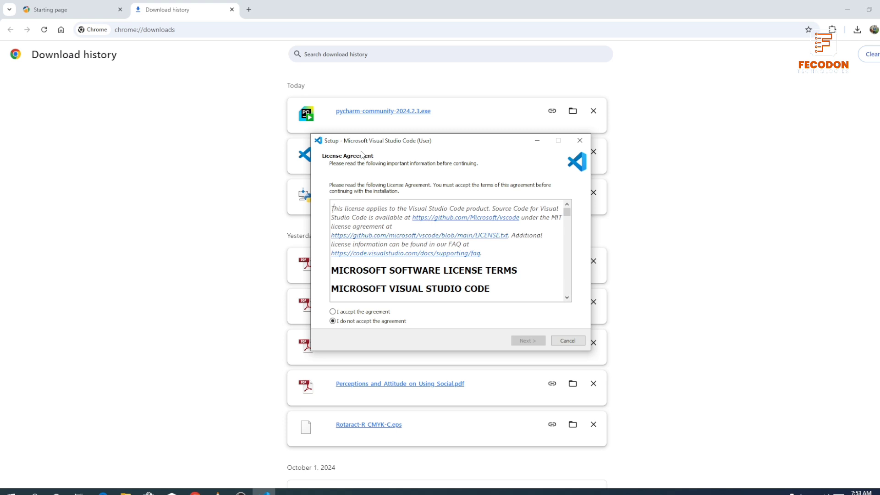
Step: Accept the Visual Studio Code license agreement and keep the default destination and Start Menu folders
{"action": "left_click", "coordinate": [361, 312]}
{"action": "left_click", "coordinate": [528, 341]}
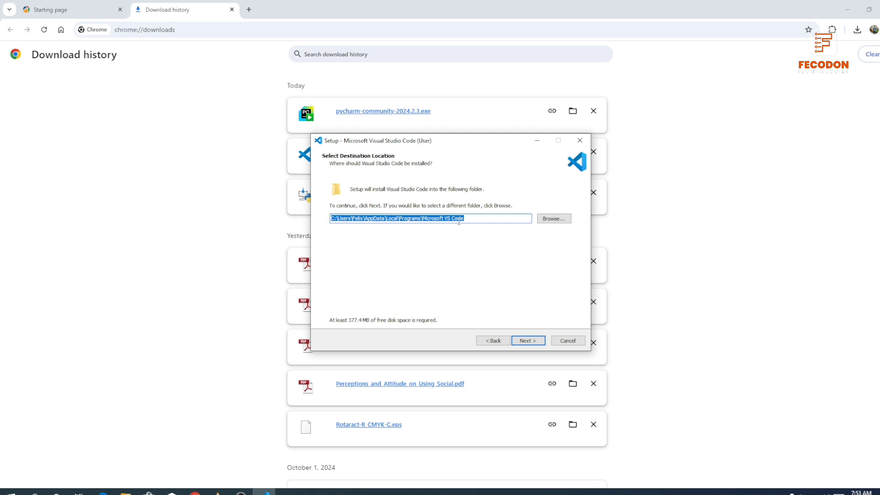
{"action": "left_click", "coordinate": [541, 341]}
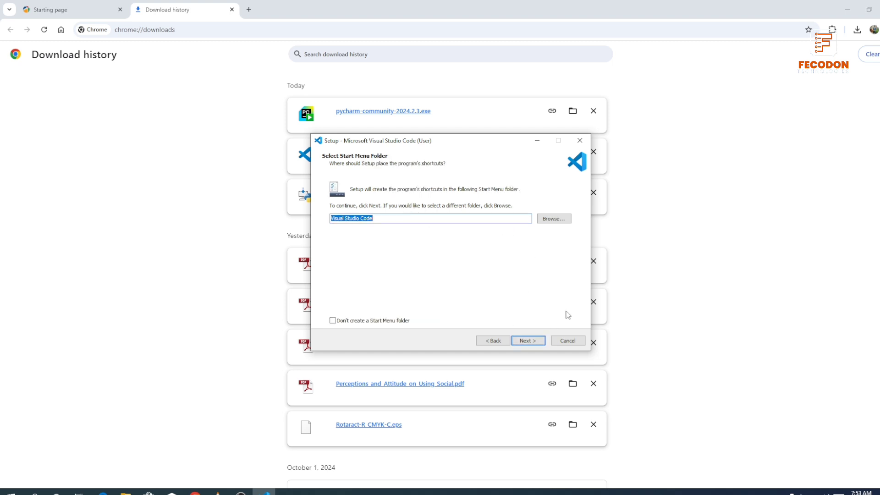
{"action": "left_click", "coordinate": [534, 342]}
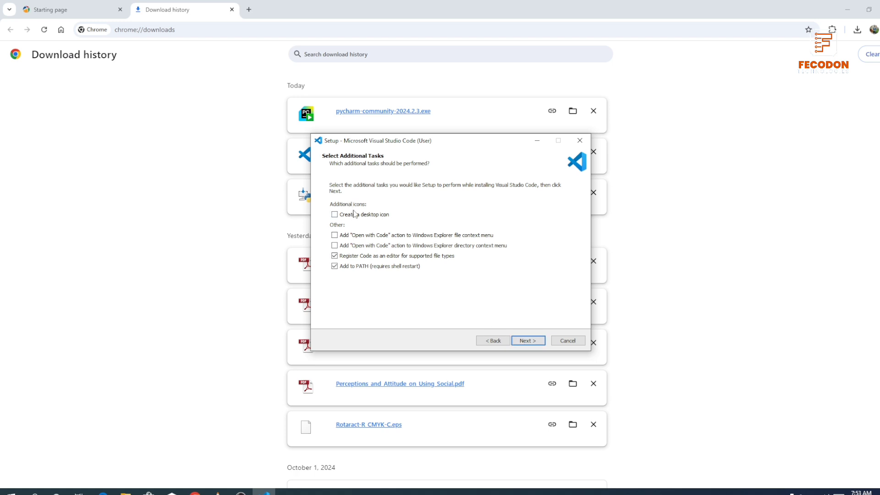
Step: Enable the desktop icon and both "Open with Code" context menu actions, install Visual Studio Code, and finish setup with launch enabled
{"action": "left_click", "coordinate": [357, 215]}
{"action": "left_click", "coordinate": [334, 235]}
{"action": "left_click", "coordinate": [335, 246]}
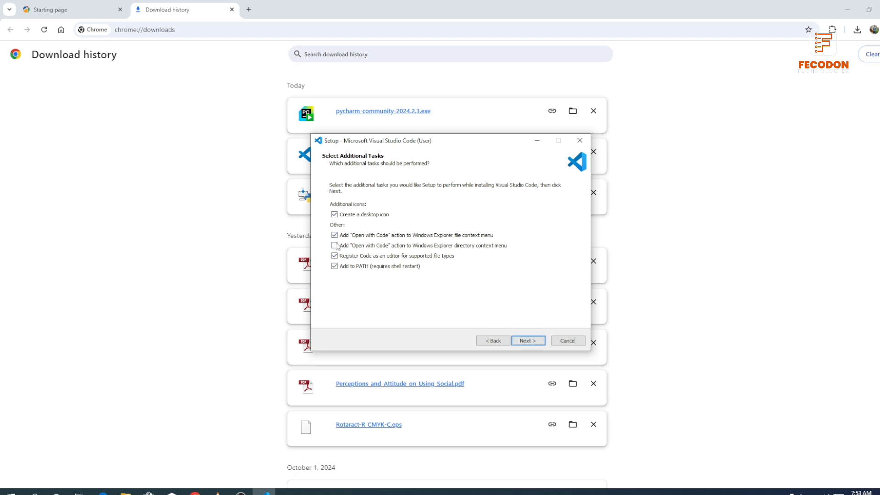
{"action": "left_click", "coordinate": [528, 341]}
{"action": "left_click", "coordinate": [528, 342]}
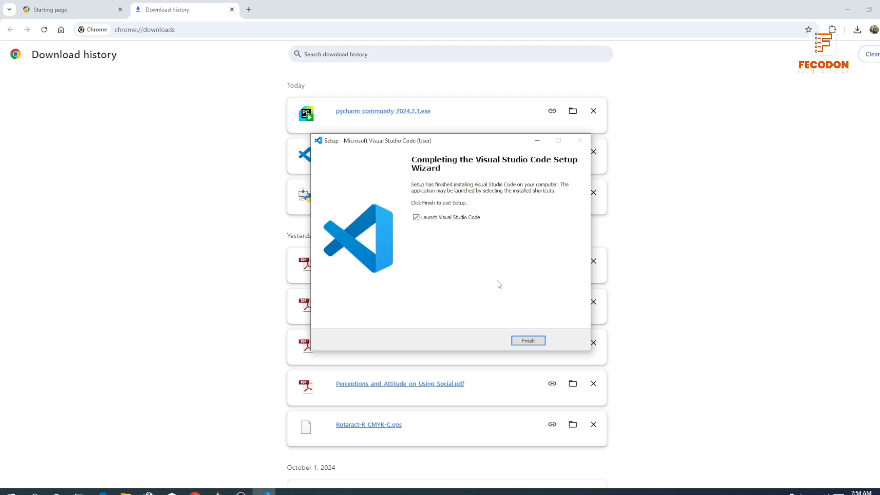
{"action": "left_click", "coordinate": [529, 340]}
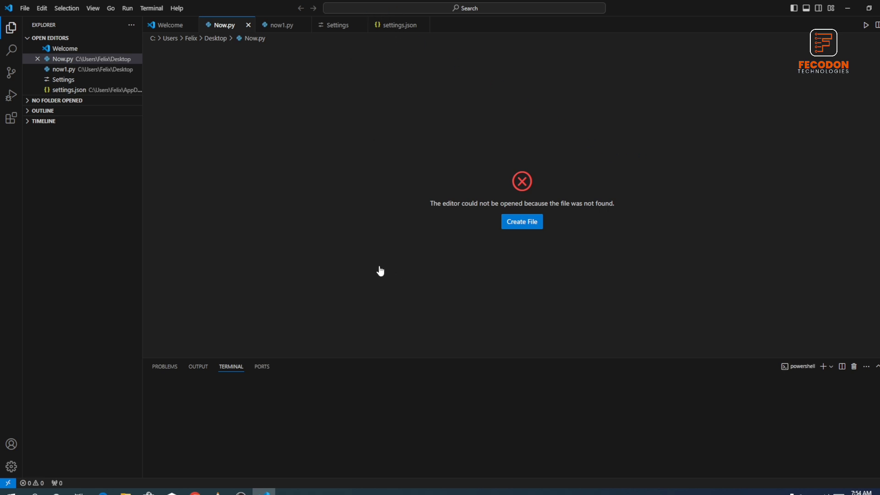
Step: Close all open editors, including Now.py, the release notes, now1.py, Settings, settings.json and Welcome
{"action": "left_click", "coordinate": [248, 25]}
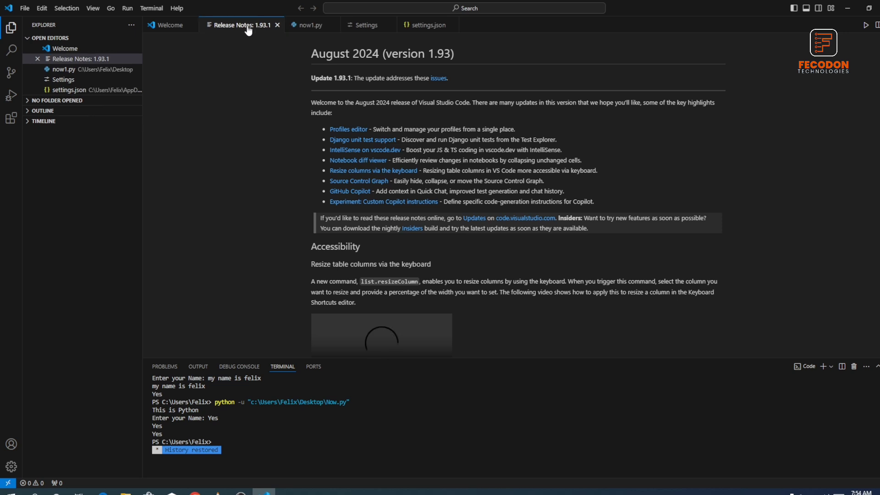
{"action": "left_click", "coordinate": [277, 25]}
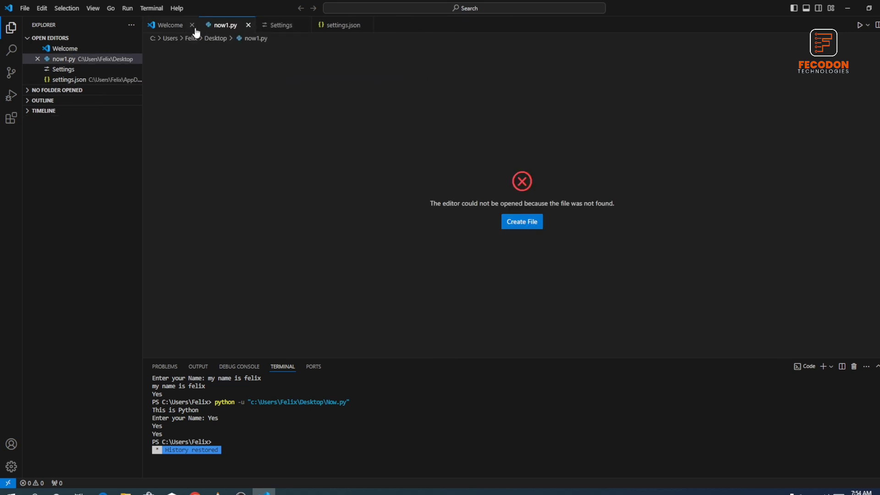
{"action": "left_click", "coordinate": [303, 25]}
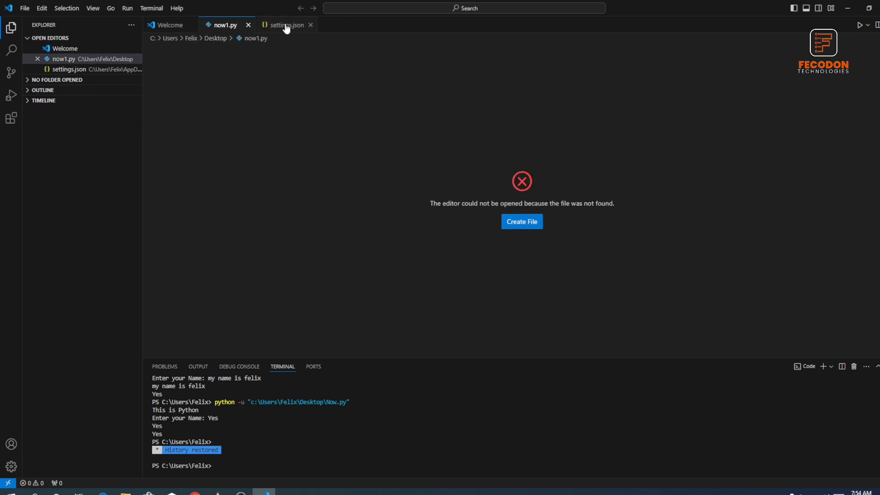
{"action": "left_click", "coordinate": [248, 25]}
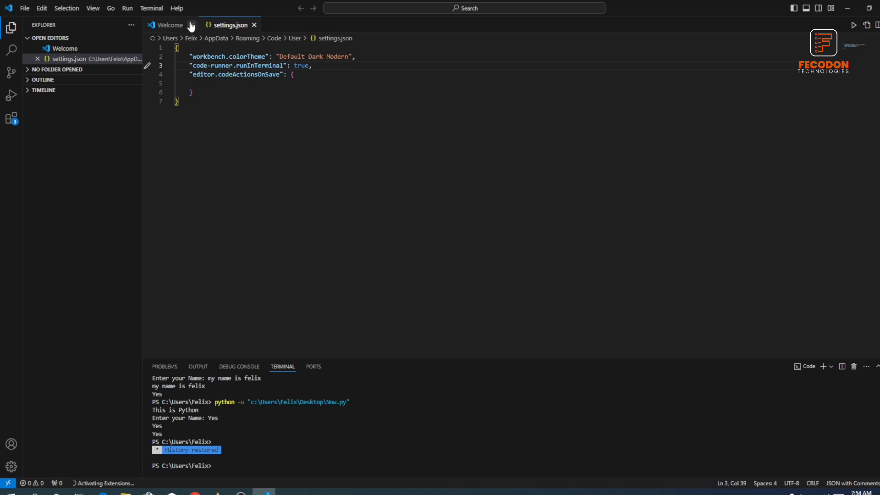
{"action": "left_click", "coordinate": [192, 24]}
{"action": "left_click", "coordinate": [198, 25]}
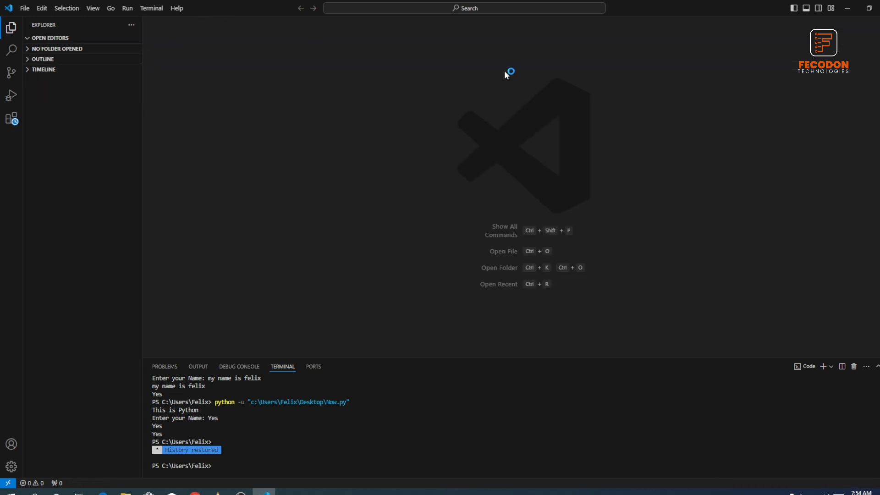
Step: Clear the Visual Studio Code and Chrome windows from the desktop and start Visual Studio Code from its desktop shortcut
{"action": "left_click", "coordinate": [847, 8]}
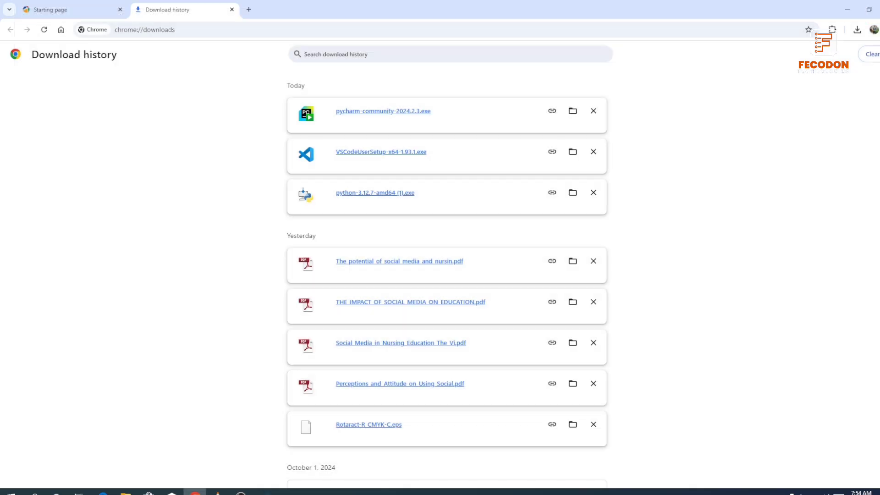
{"action": "left_click", "coordinate": [846, 9]}
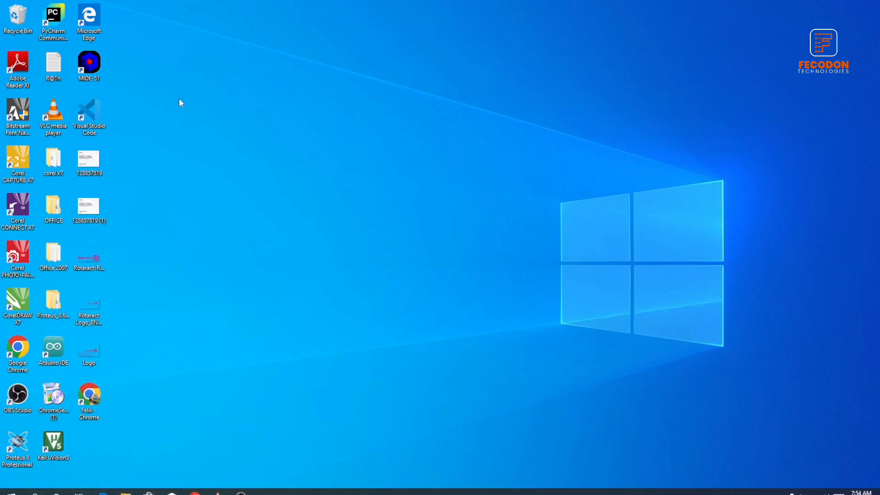
{"action": "double_click", "coordinate": [93, 108]}
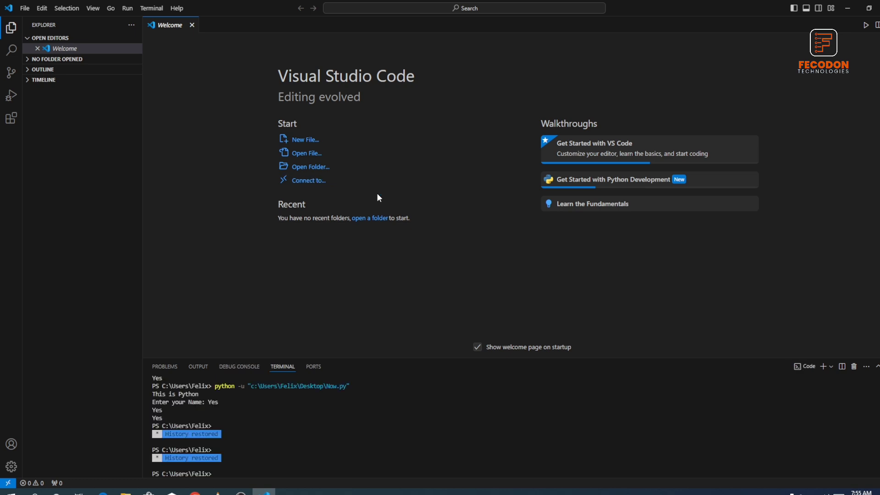
Step: Search the extensions marketplace for "python" and open the details of Microsoft's Python extension
{"action": "left_click", "coordinate": [12, 120]}
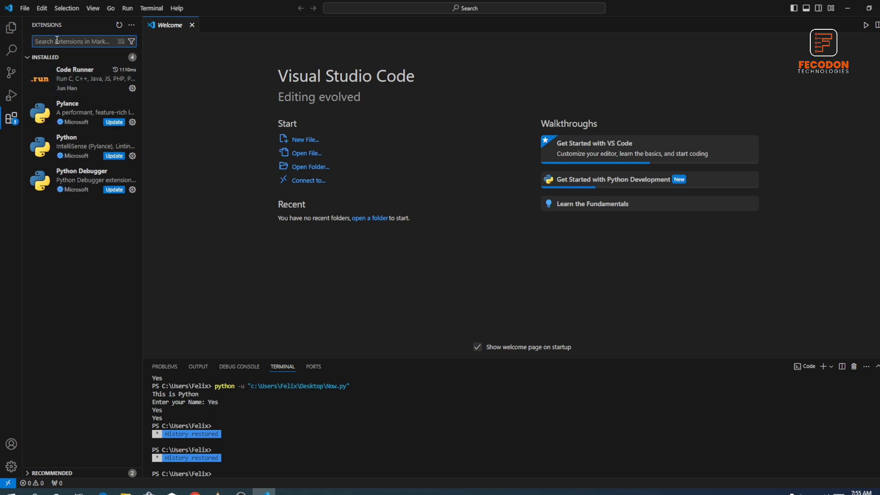
{"action": "type", "text": "pyth"}
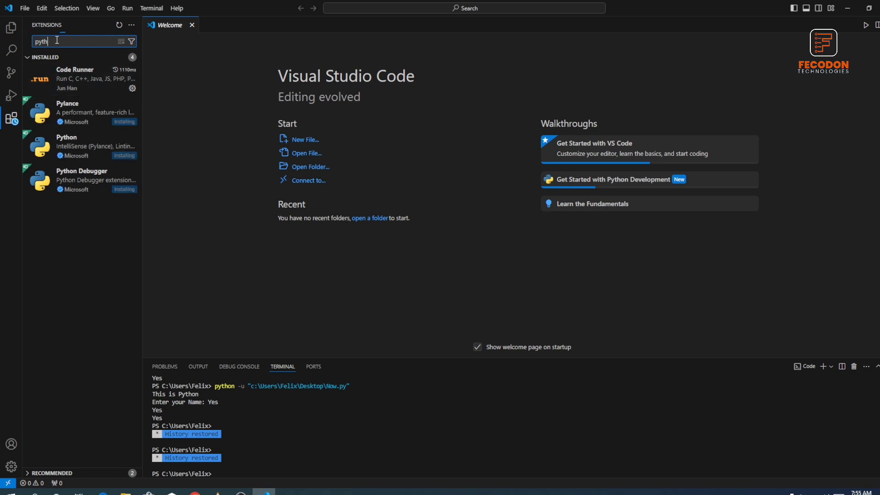
{"action": "type", "text": "on"}
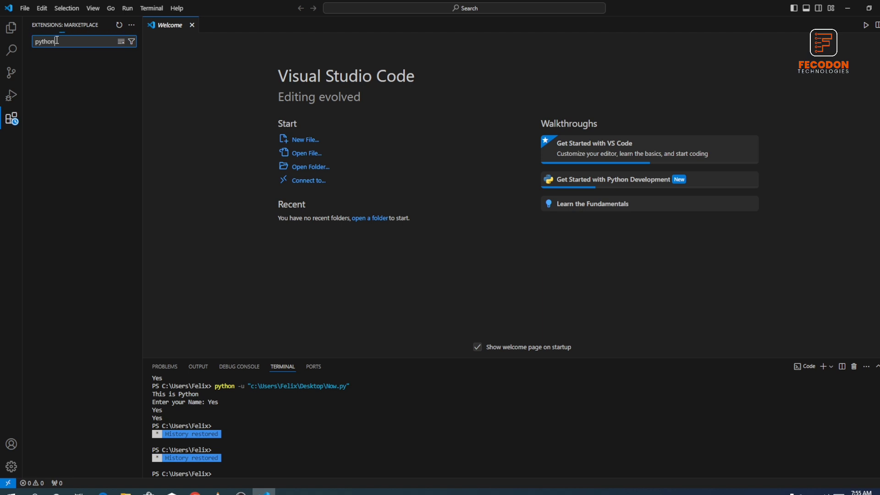
{"action": "left_click", "coordinate": [62, 72]}
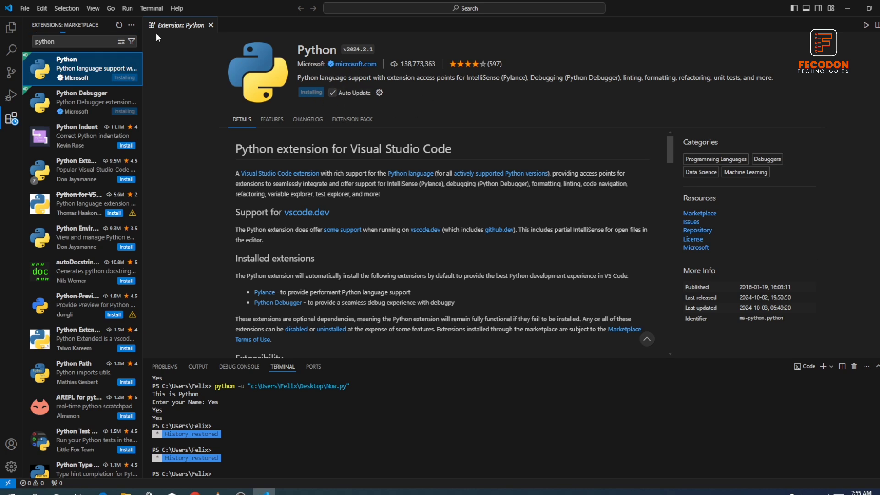
Step: Search the extensions marketplace for "code runner" and open the Code Runner extension's details
{"action": "double_click", "coordinate": [87, 41]}
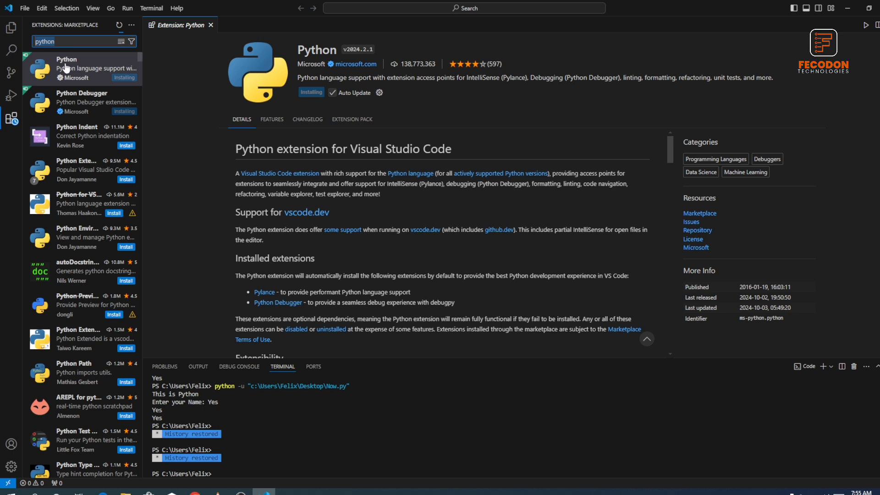
{"action": "mouse_move", "coordinate": [66, 68]}
{"action": "type", "text": "code runner"}
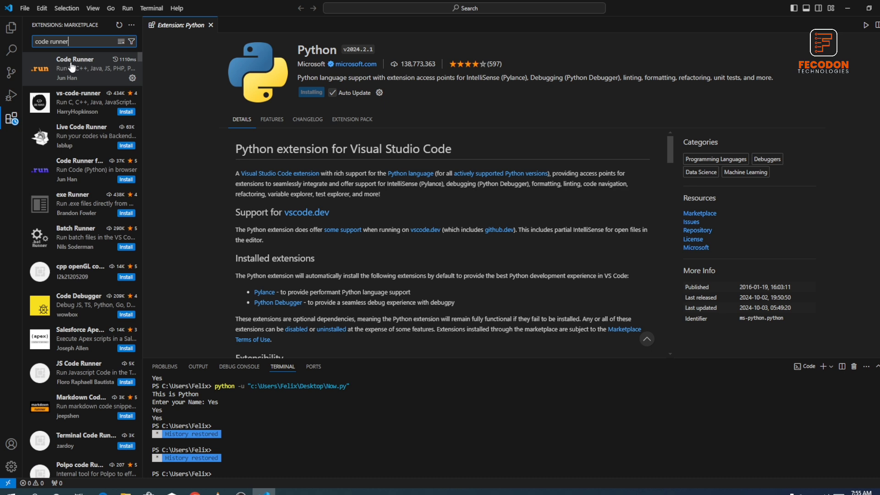
{"action": "left_click", "coordinate": [67, 67]}
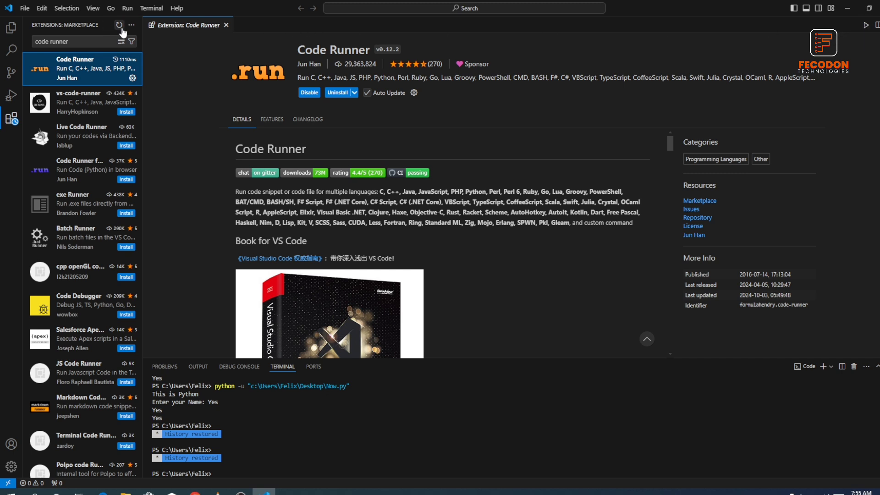
Step: Close the Code Runner page, then create a new file and save it as PyText.py in the user folder
{"action": "left_click", "coordinate": [11, 29]}
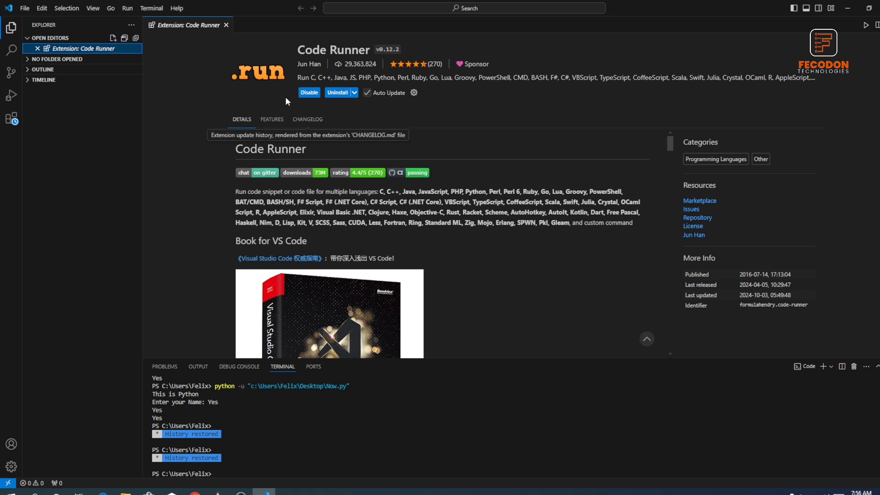
{"action": "left_click", "coordinate": [226, 25]}
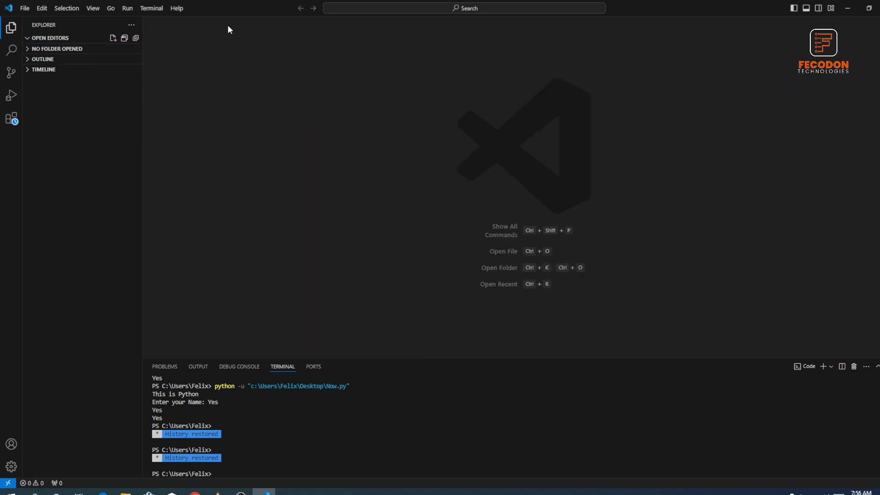
{"action": "left_click", "coordinate": [112, 39]}
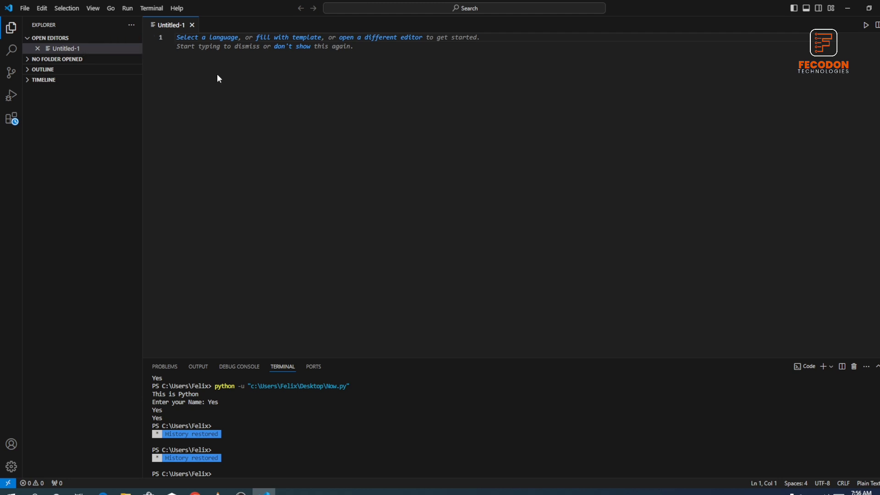
{"action": "key", "text": "ctrl+s"}
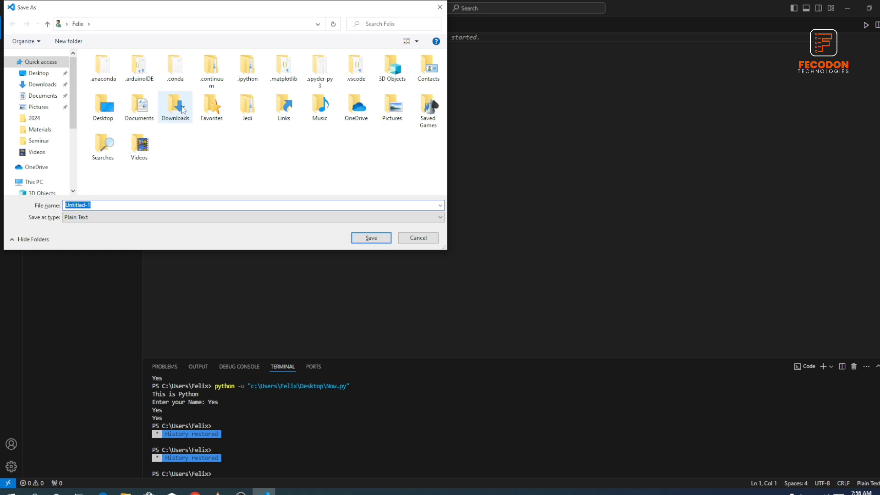
{"action": "left_click", "coordinate": [139, 106]}
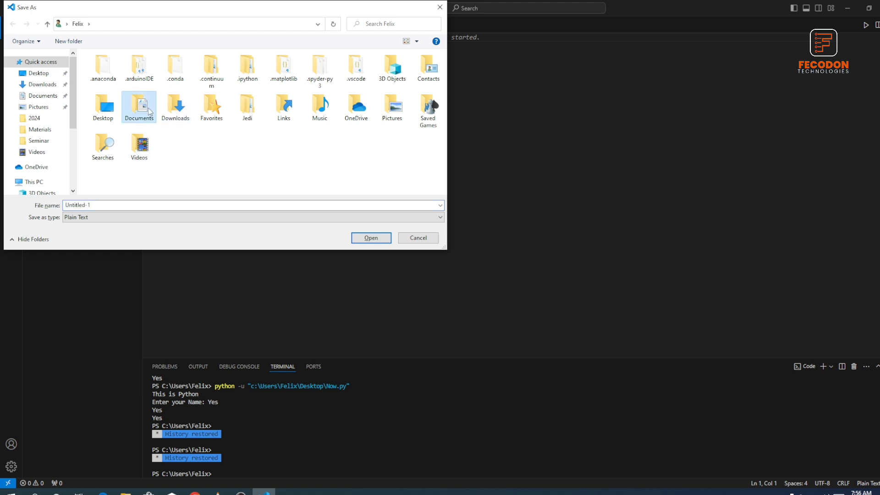
{"action": "left_click", "coordinate": [115, 205]}
{"action": "type", "text": "PyText.py"}
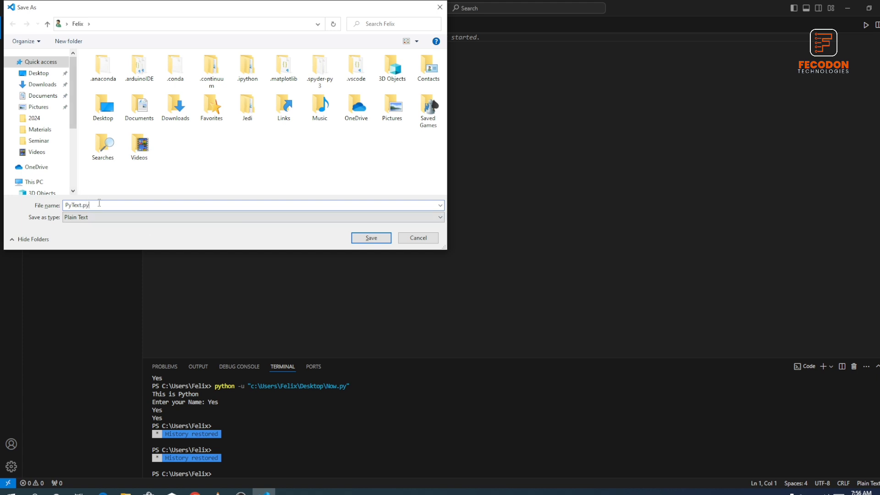
{"action": "left_click", "coordinate": [372, 242]}
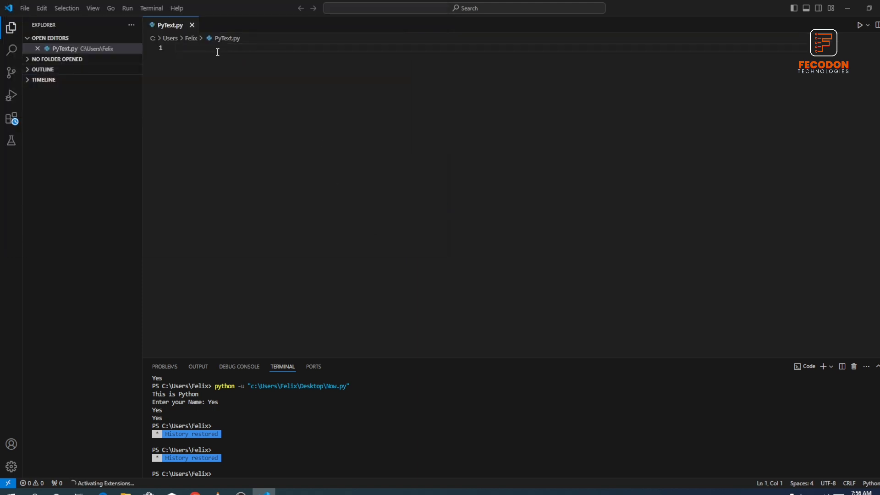
Step: Write print ("This is Python") in PyText.py, save the file and run it
{"action": "type", "text": "prin"}
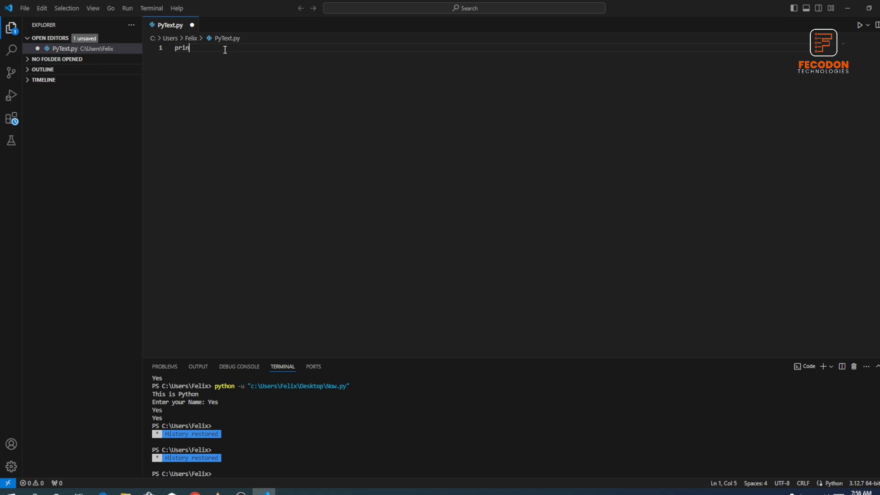
{"action": "type", "text": "t (\"This is Python"}
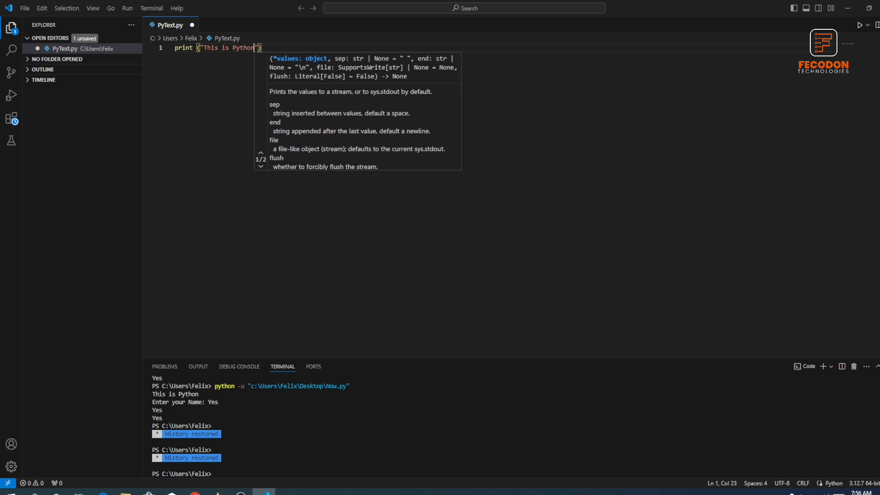
{"action": "type", "text": "\")"}
{"action": "left_click", "coordinate": [859, 26]}
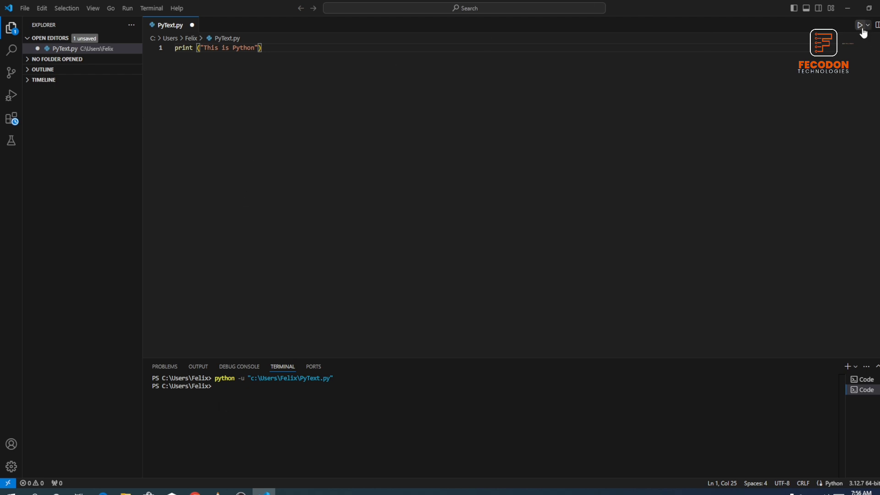
{"action": "key", "text": "ctrl+s"}
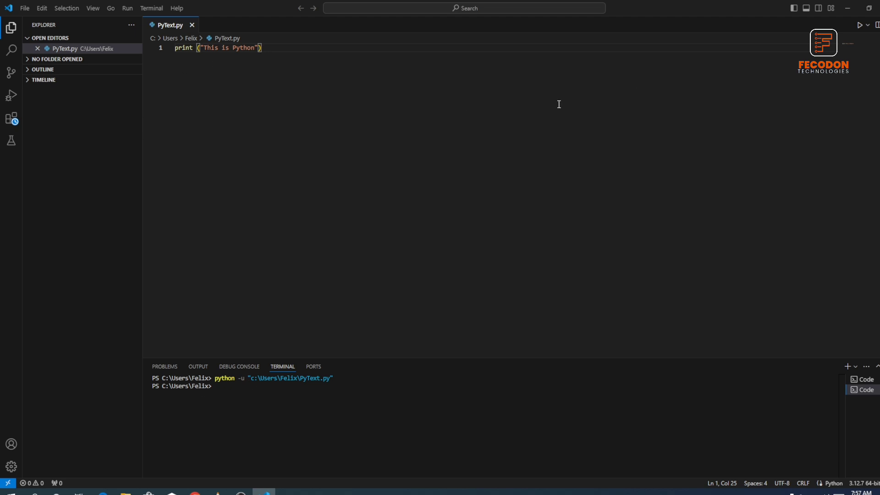
{"action": "left_click", "coordinate": [859, 25]}
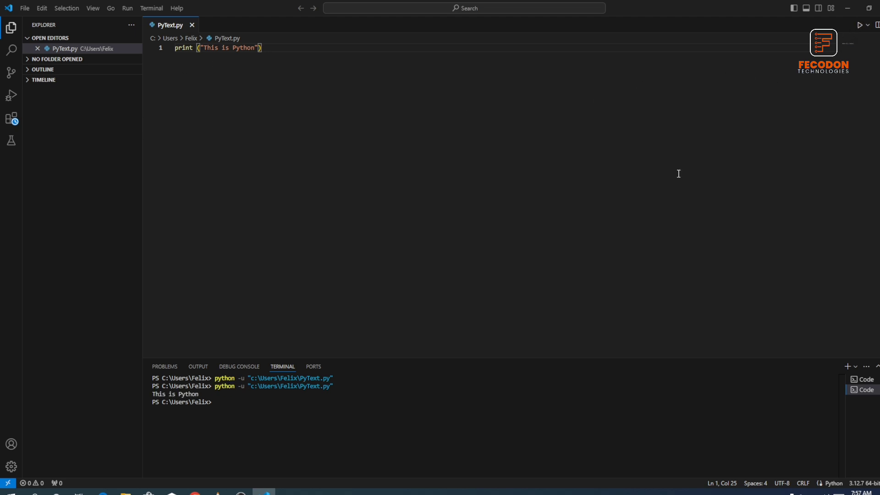